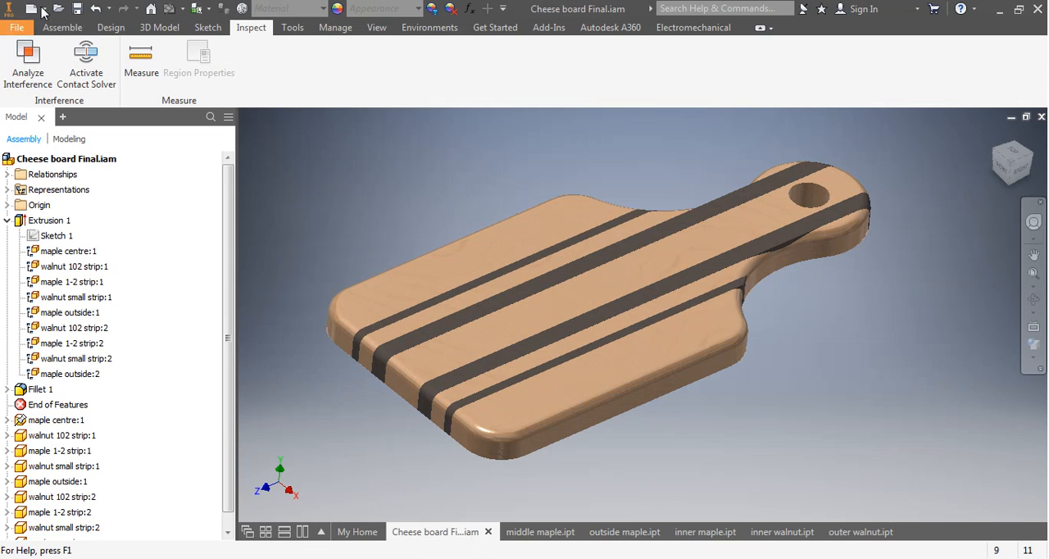
# Create a new assembly and browse to the cheese plater folder inside Wood 9 for the components to place.
pyautogui.click(46, 9)
pyautogui.click(30, 37)
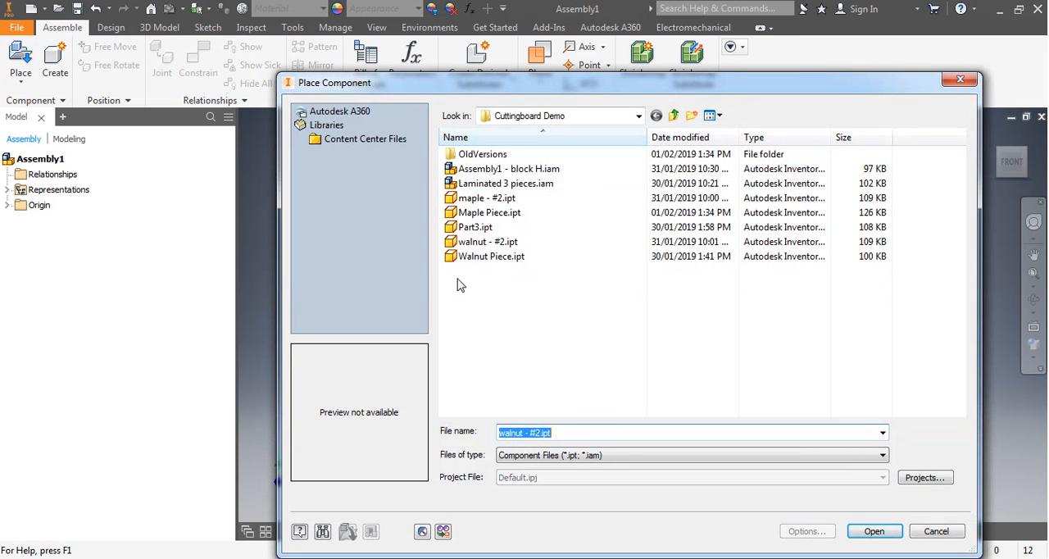
pyautogui.click(673, 116)
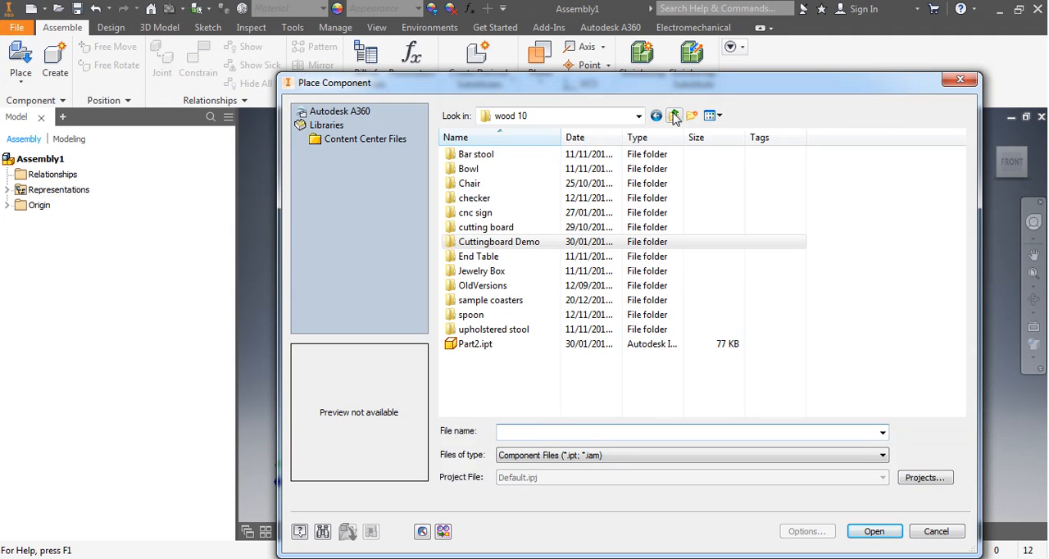
pyautogui.click(674, 116)
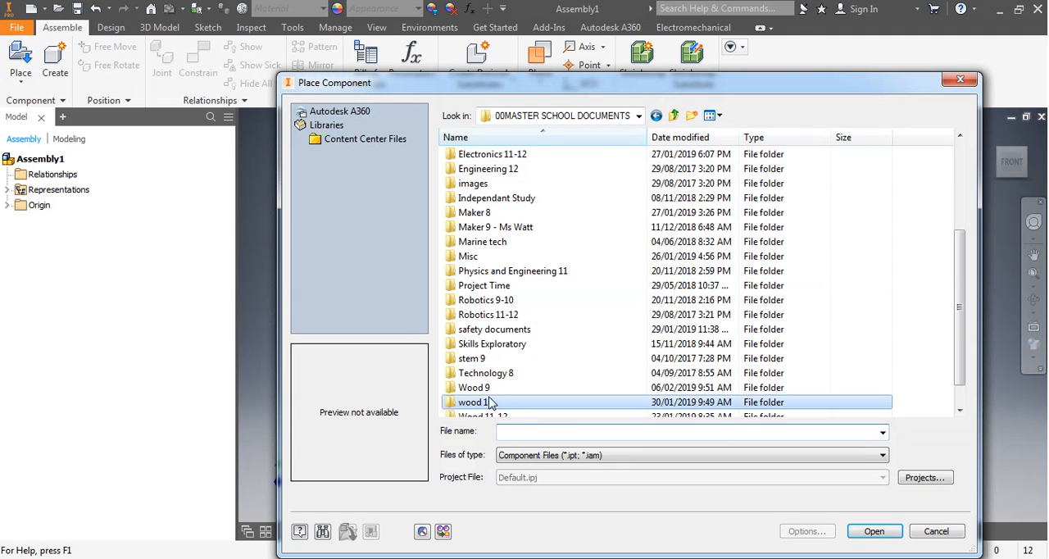
pyautogui.doubleClick(480, 390)
pyautogui.doubleClick(484, 155)
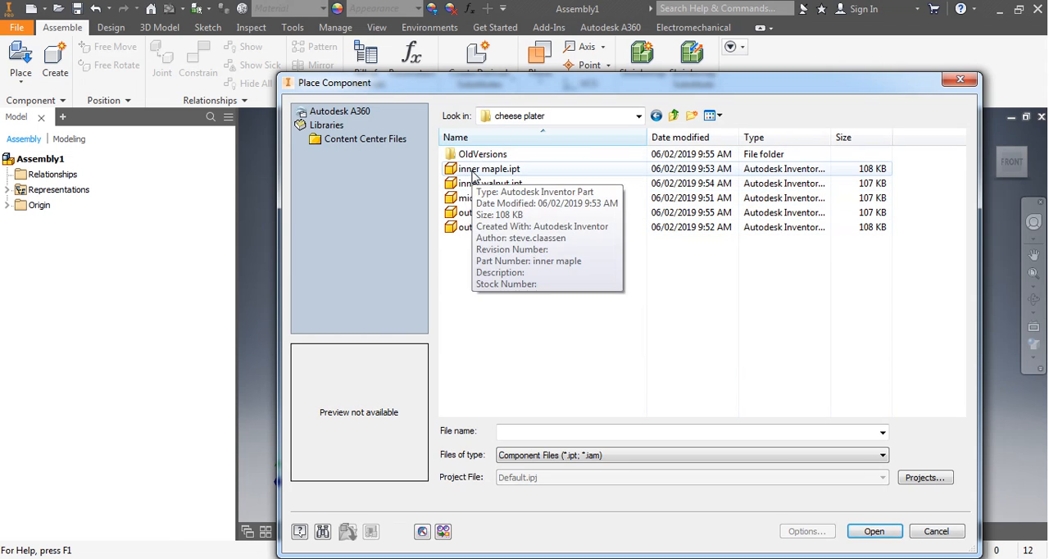
# Place a single instance of middle maple.ipt in the new assembly.
pyautogui.click(474, 172)
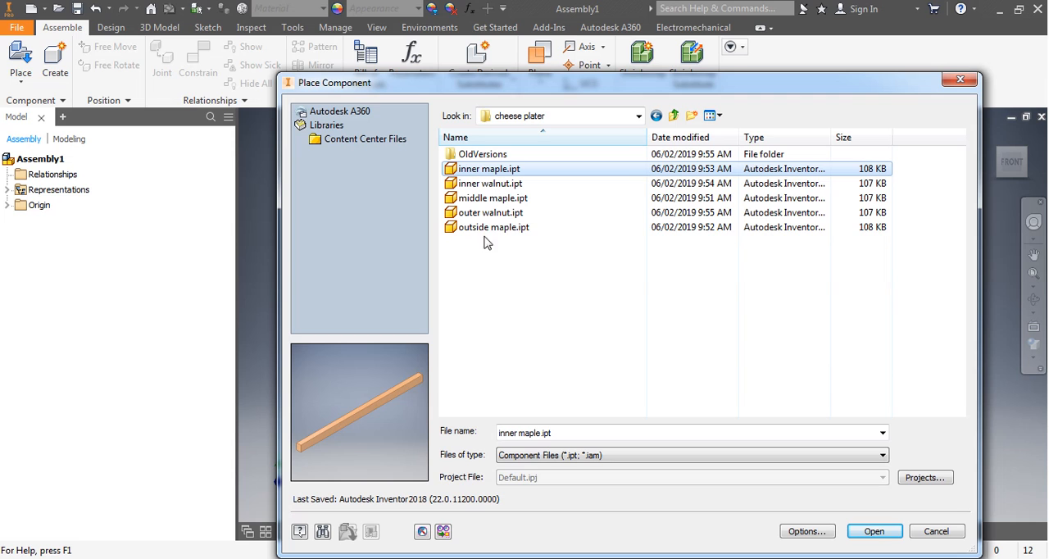
pyautogui.click(474, 200)
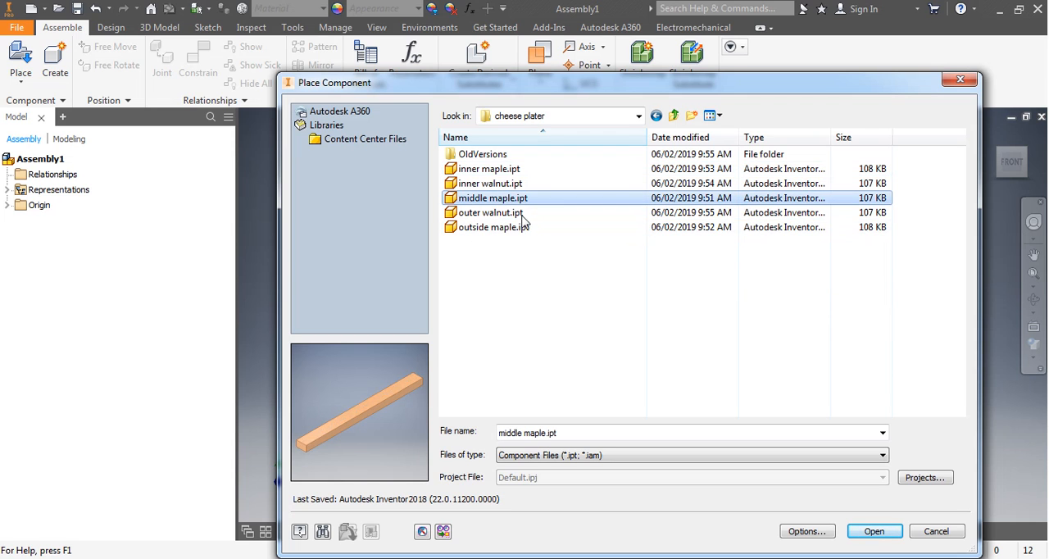
pyautogui.click(868, 535)
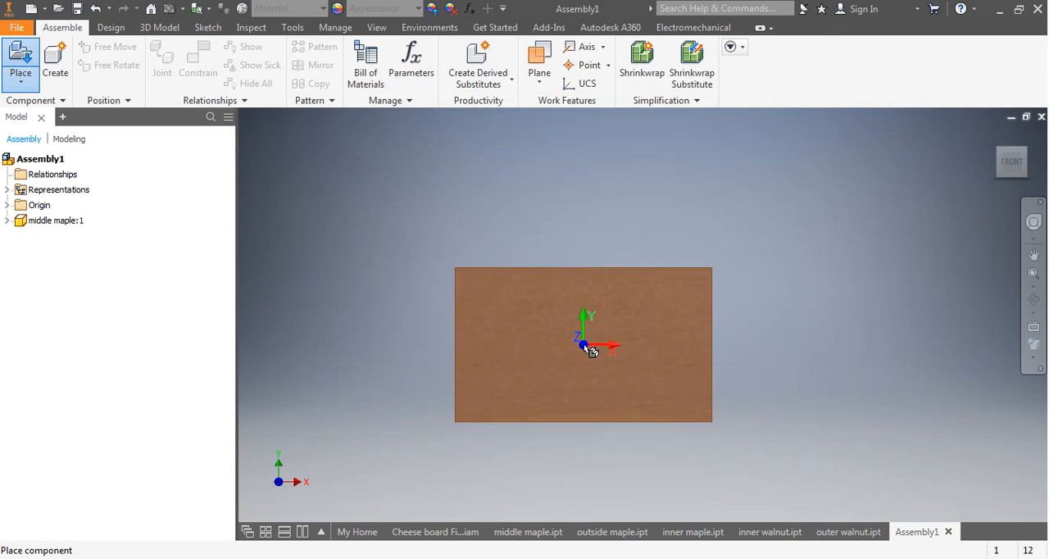
pyautogui.rightClick(412, 328)
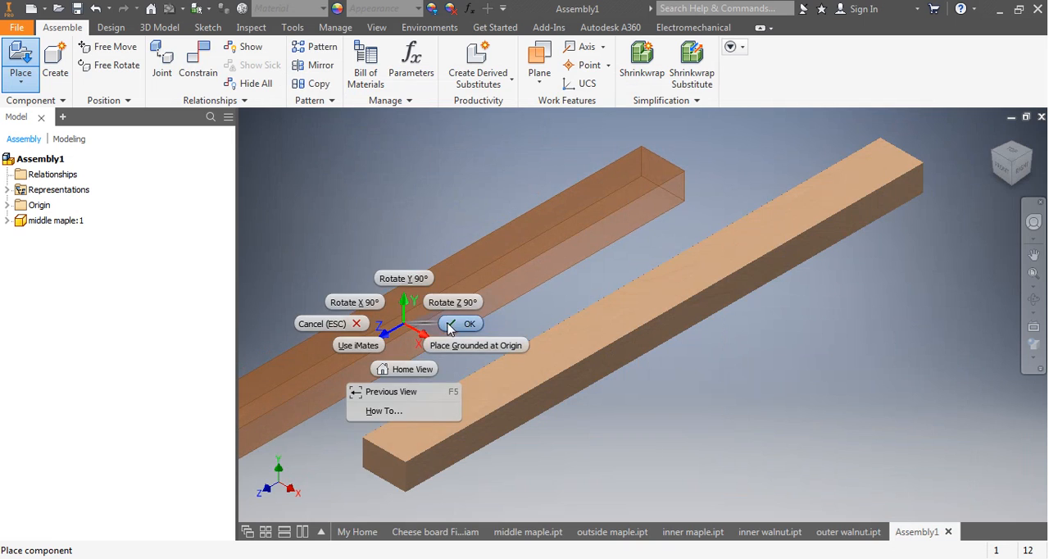
pyautogui.click(449, 328)
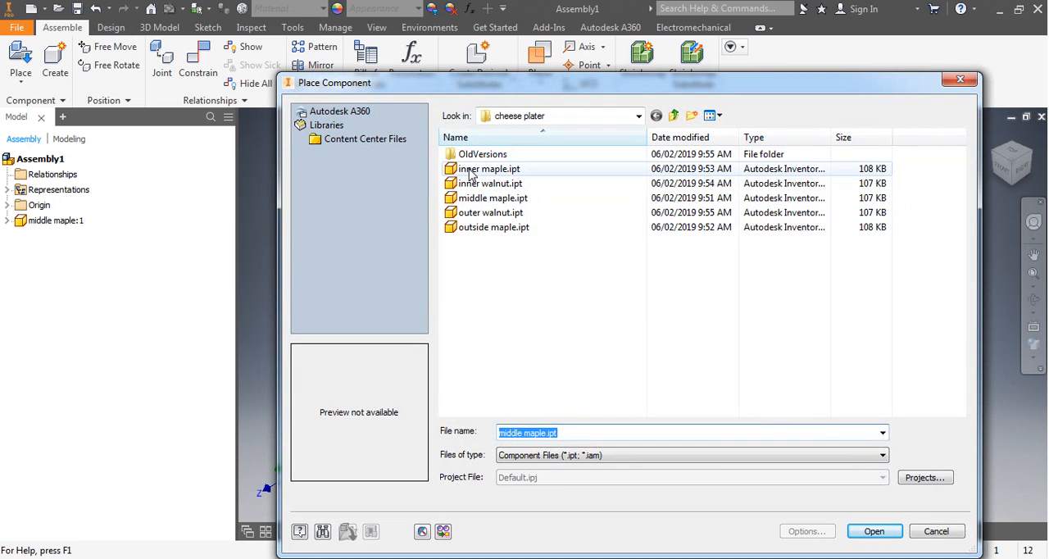
# Place one inner maple.ipt strip in the assembly, beside the middle maple piece.
pyautogui.click(472, 170)
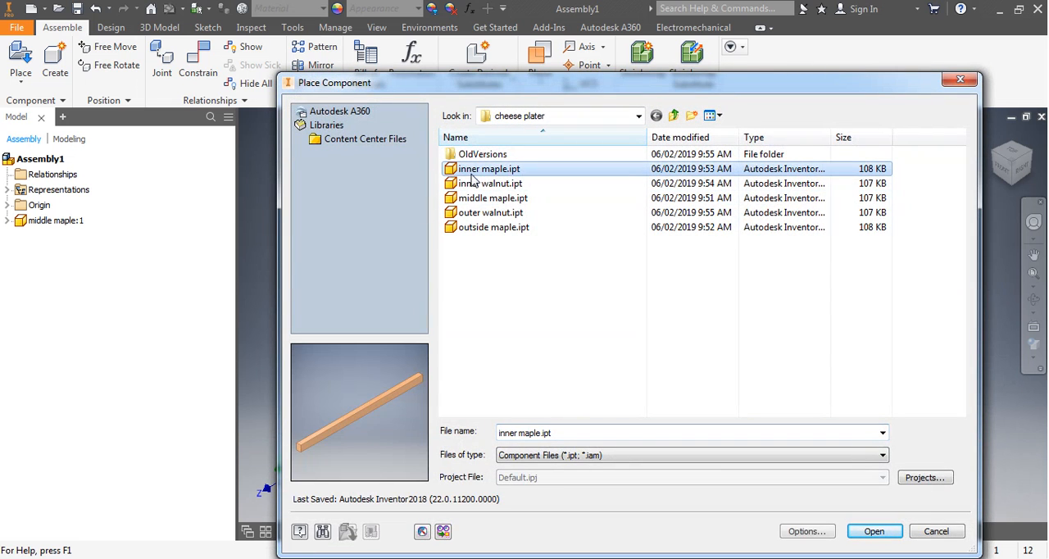
pyautogui.click(873, 532)
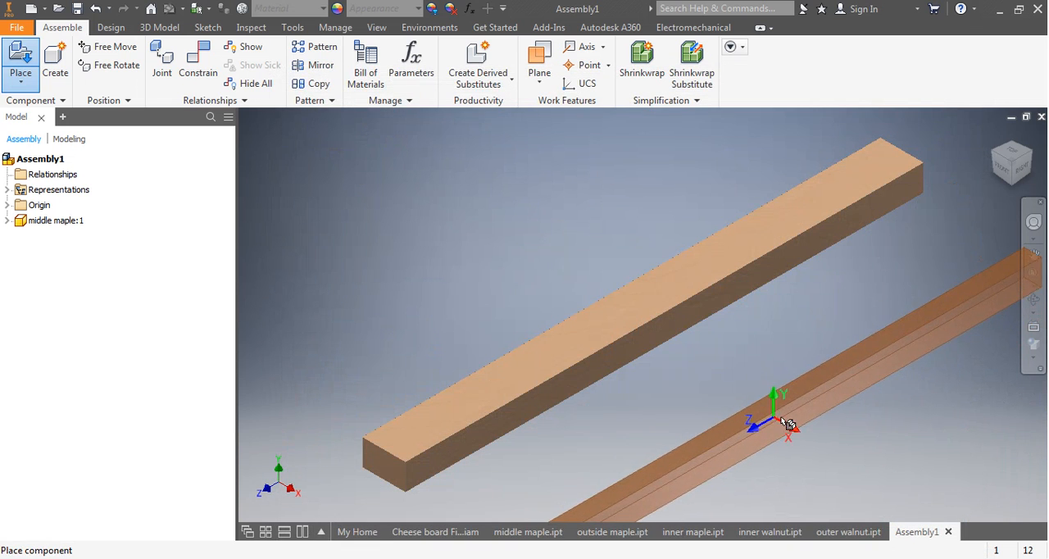
pyautogui.click(755, 395)
pyautogui.moveTo(713, 375); pyautogui.dragTo(541, 282, button='middle')
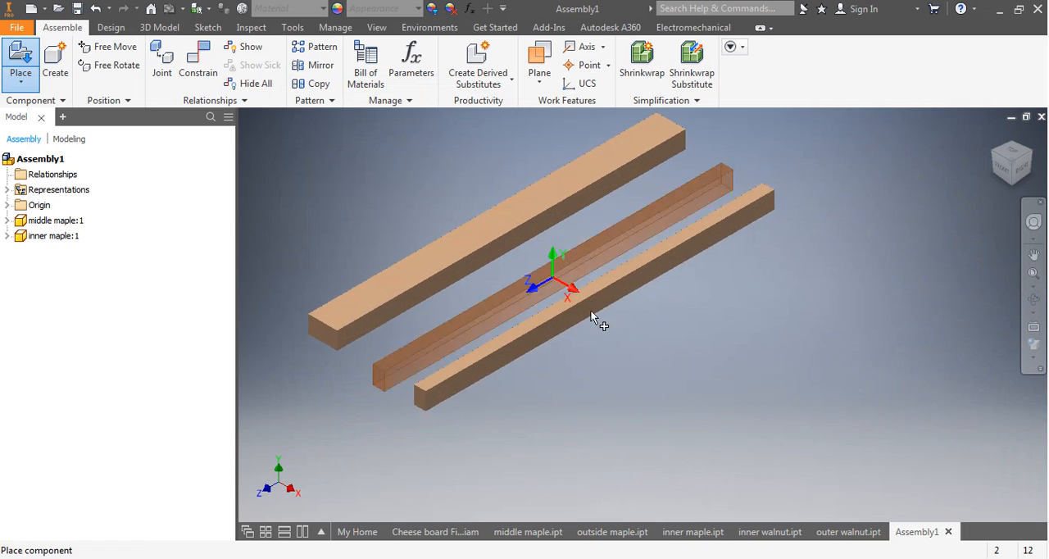
pyautogui.rightClick(691, 382)
pyautogui.click(750, 375)
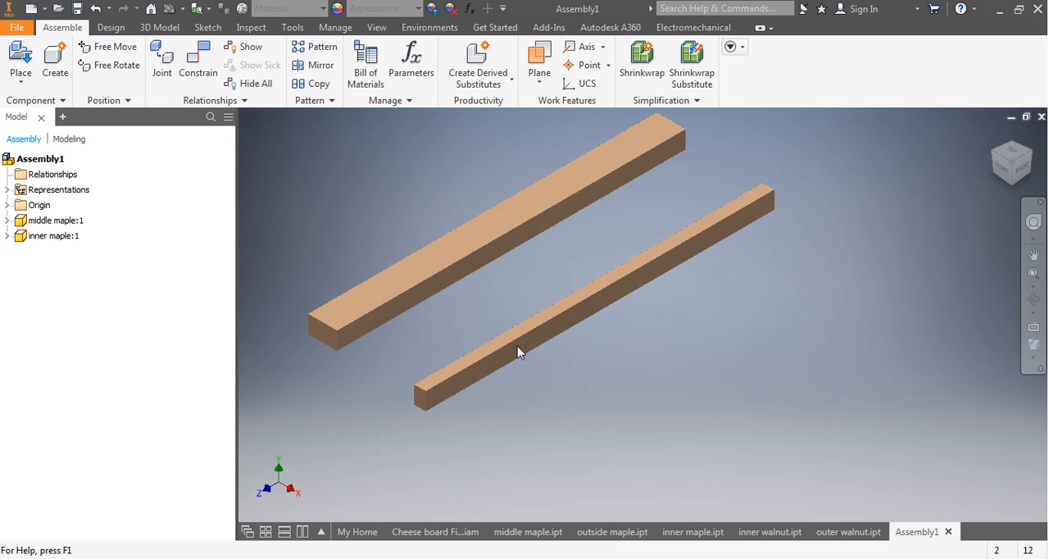
# Place one inner walnut.ipt strip in the assembly, beside the inner maple strip.
pyautogui.press('p')
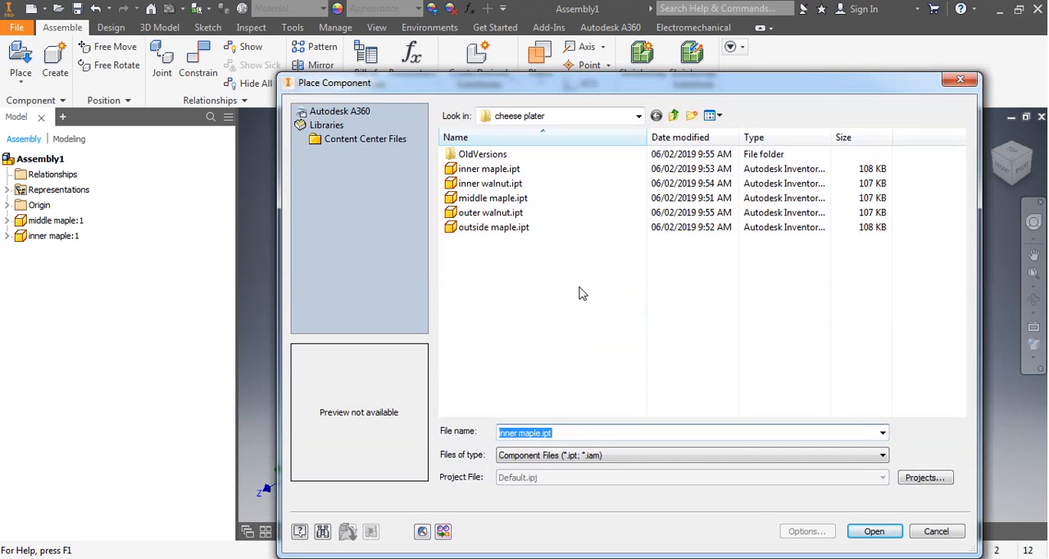
pyautogui.click(483, 184)
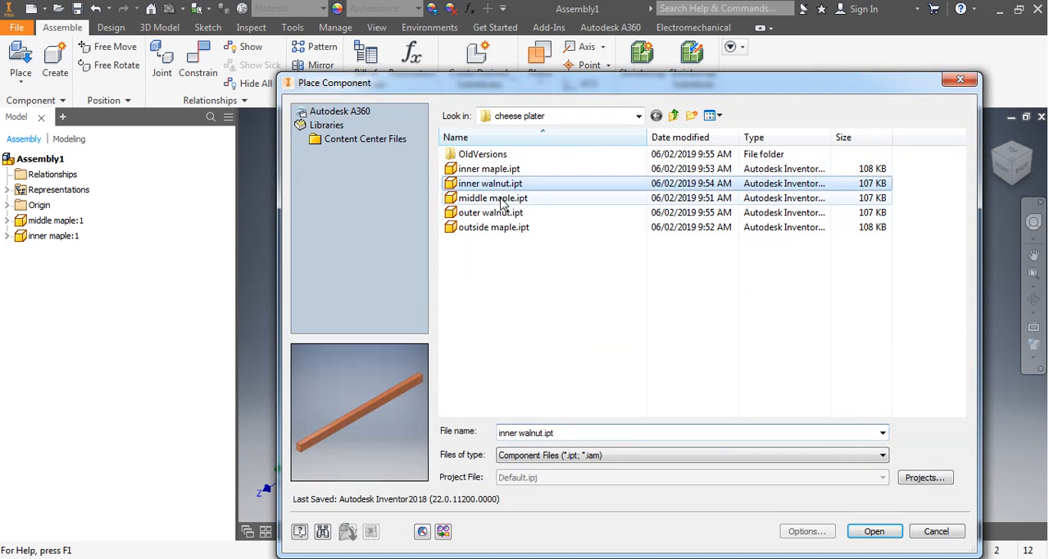
pyautogui.click(874, 531)
pyautogui.click(698, 372)
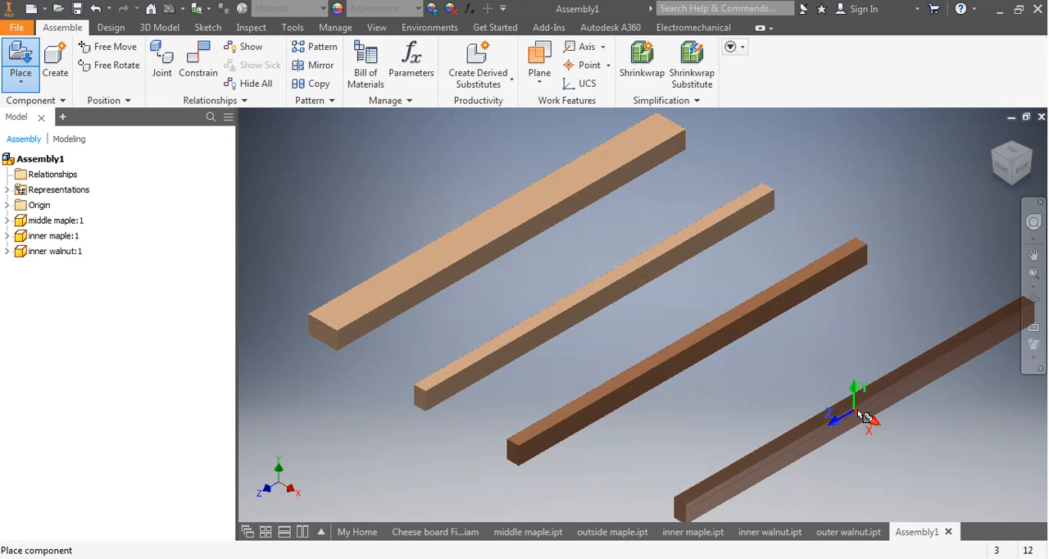
pyautogui.rightClick(865, 414)
pyautogui.click(922, 412)
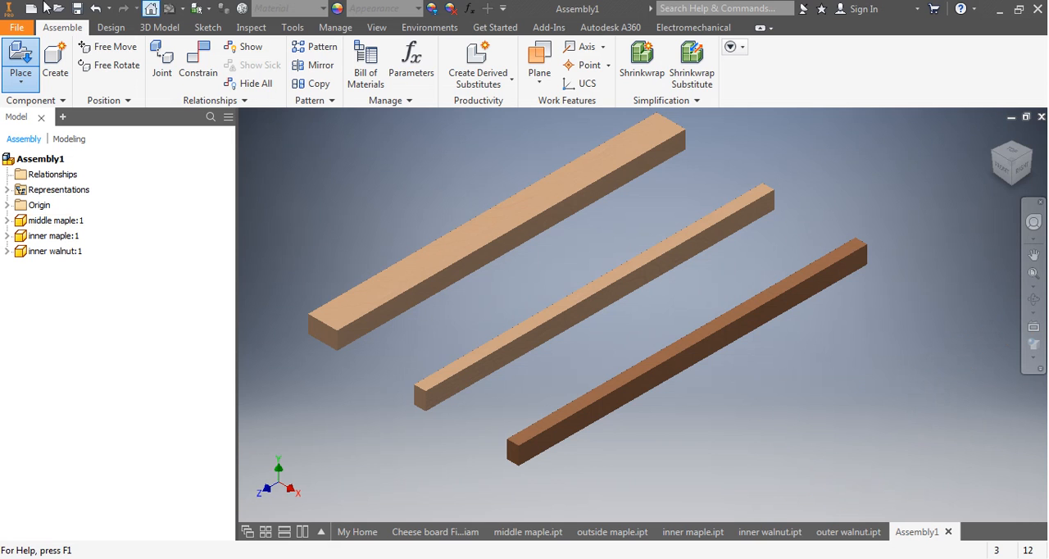
# Place one outer walnut.ipt strip in the assembly, beside the inner walnut strip.
pyautogui.click(21, 62)
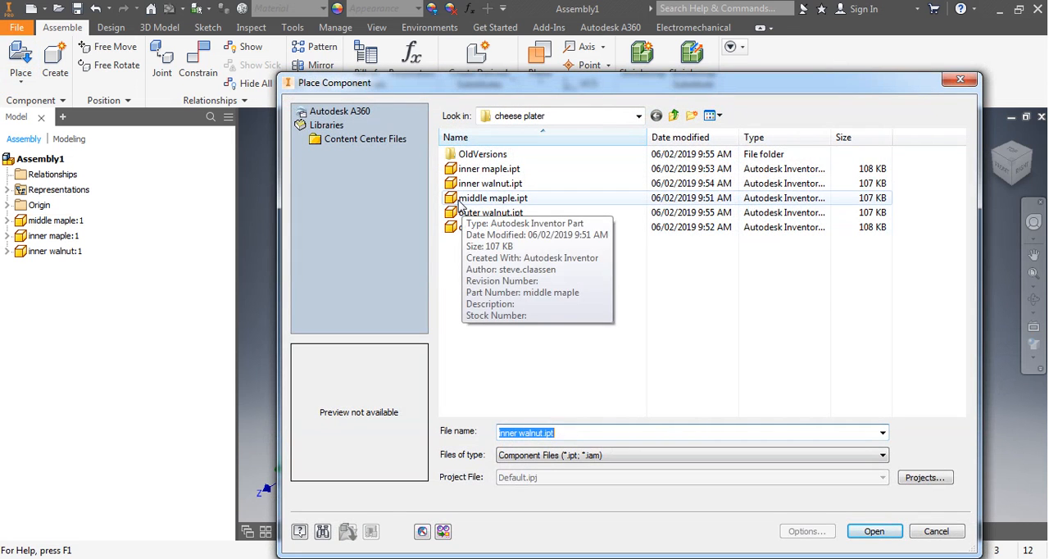
pyautogui.click(479, 214)
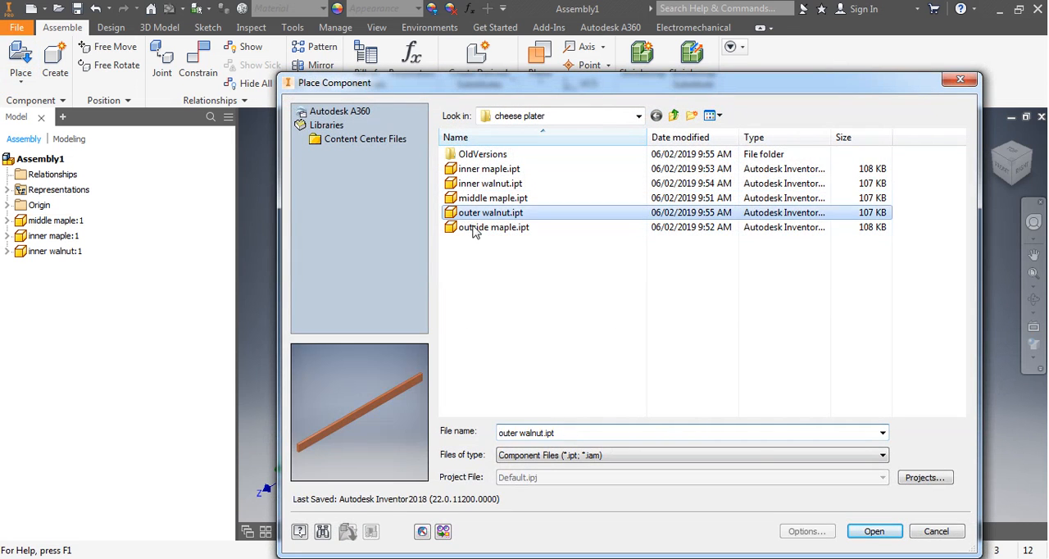
pyautogui.click(867, 534)
pyautogui.click(741, 400)
pyautogui.rightClick(476, 445)
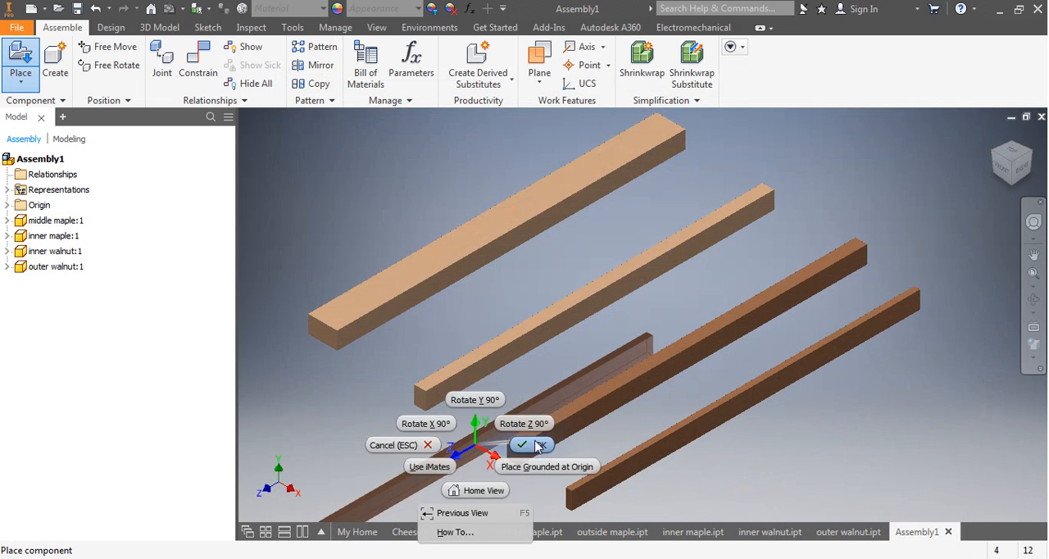
pyautogui.click(535, 445)
# Place one outside maple.ipt piece in the assembly, beyond the outer walnut strip.
pyautogui.press('p')
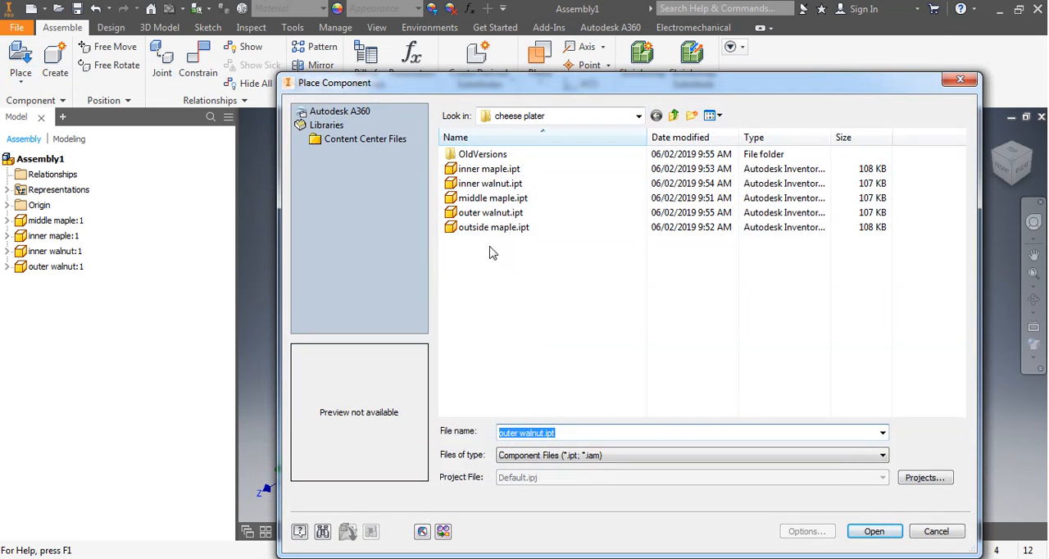
pyautogui.click(492, 227)
pyautogui.click(874, 531)
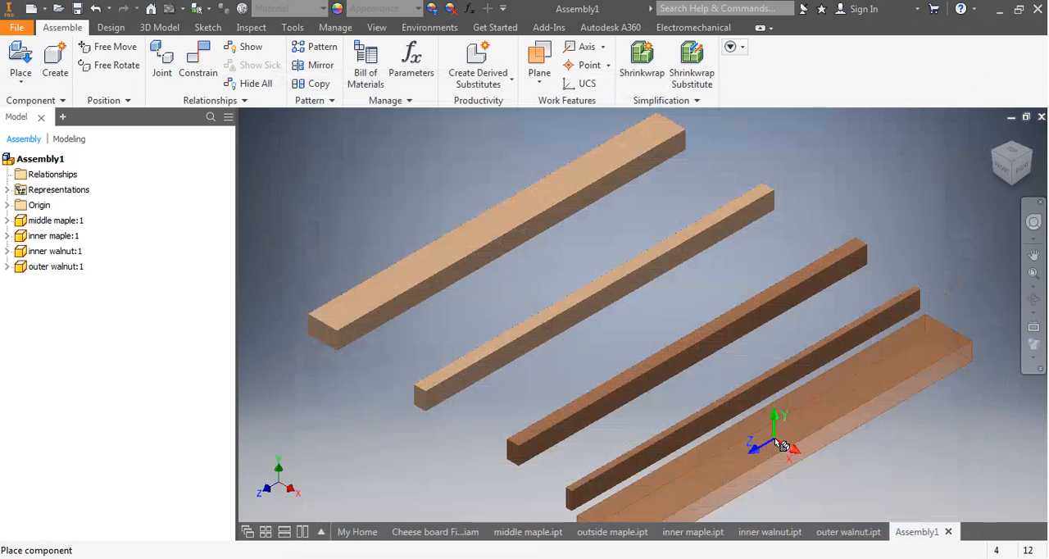
pyautogui.click(574, 414)
pyautogui.rightClick(483, 418)
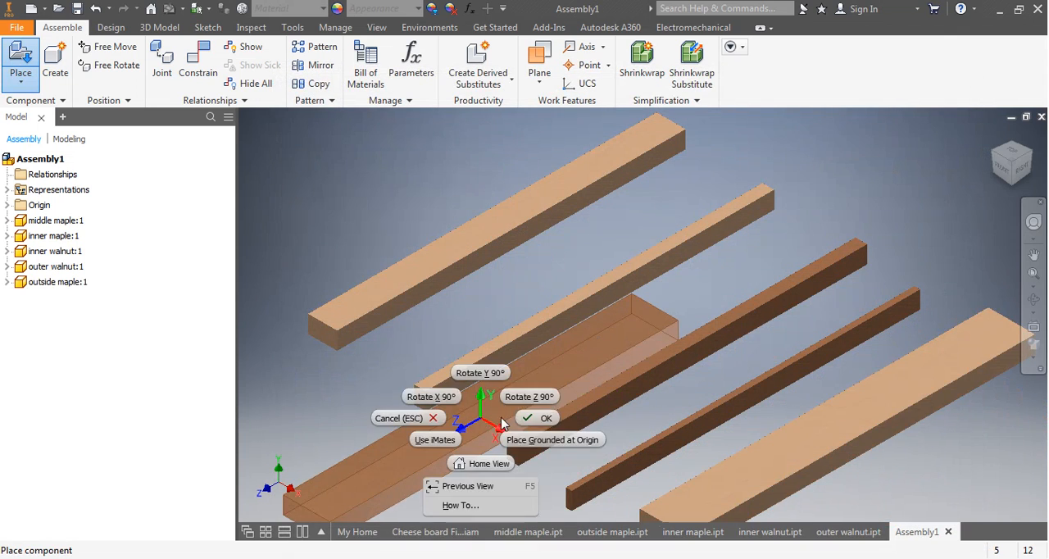
pyautogui.click(557, 421)
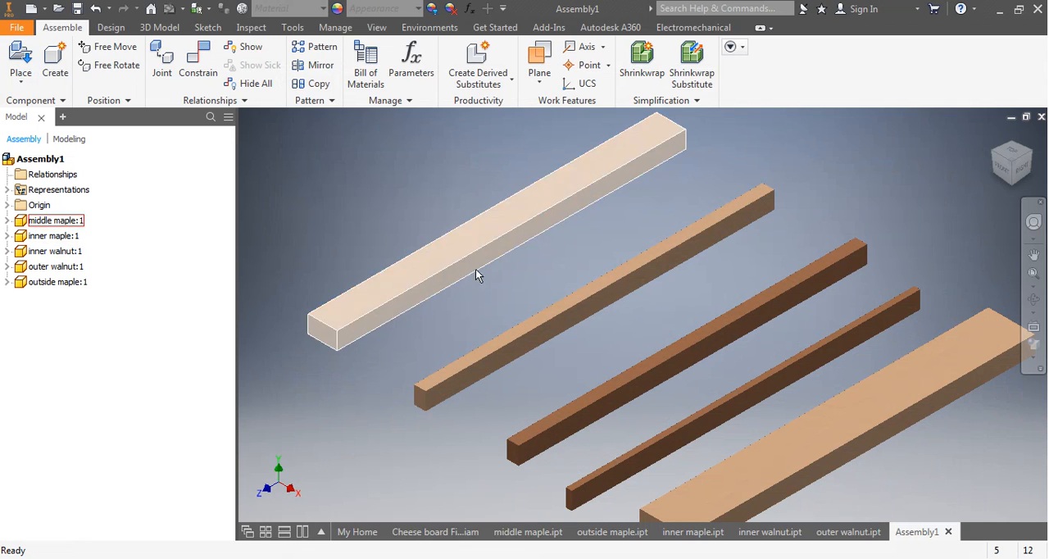
# Examine the strip layout in the finished Cheese board Final assembly and the middle maple part, and return to Assembly1.
pyautogui.click(426, 531)
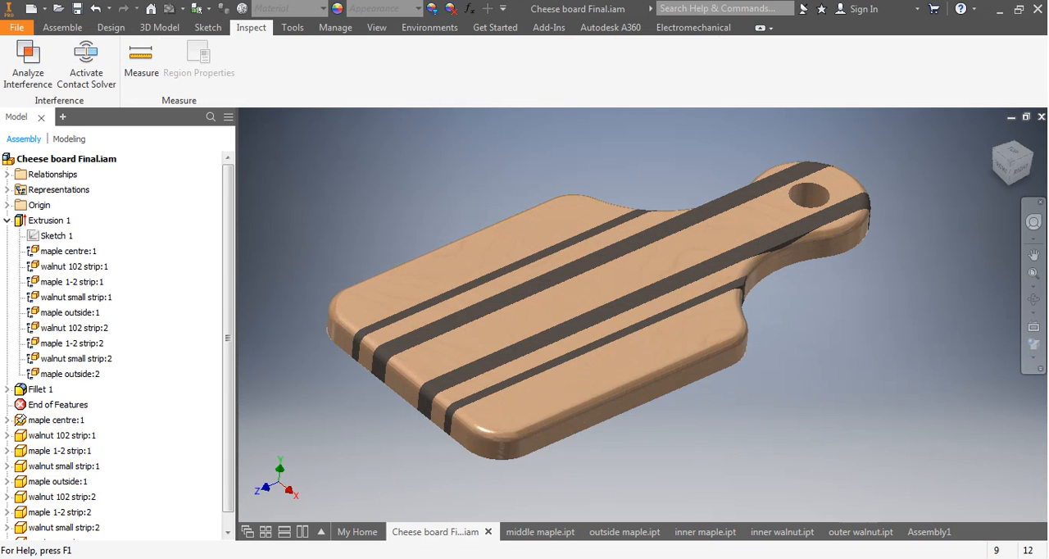
pyautogui.click(922, 532)
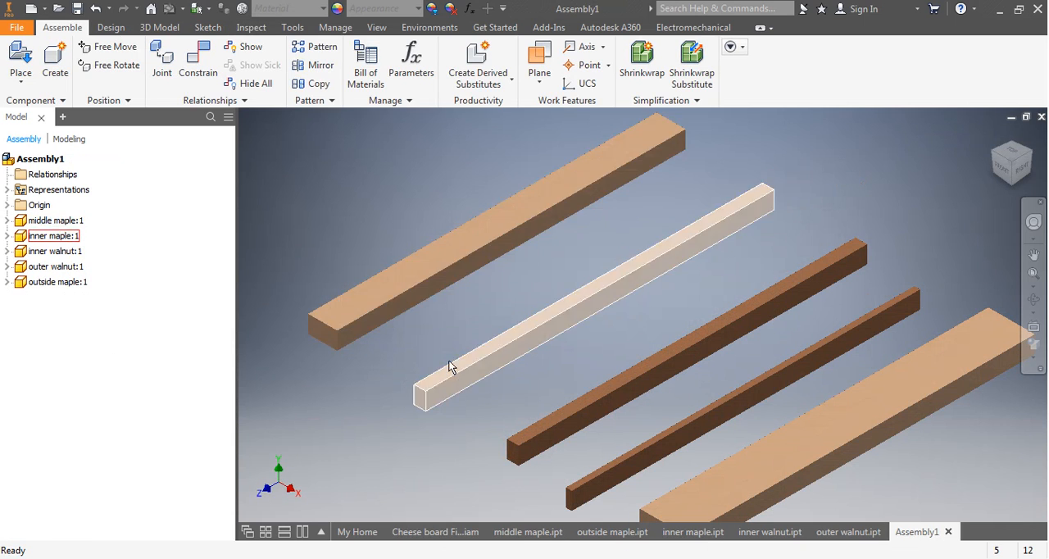
pyautogui.click(420, 272)
pyautogui.moveTo(421, 272); pyautogui.dragTo(348, 279, button='right')
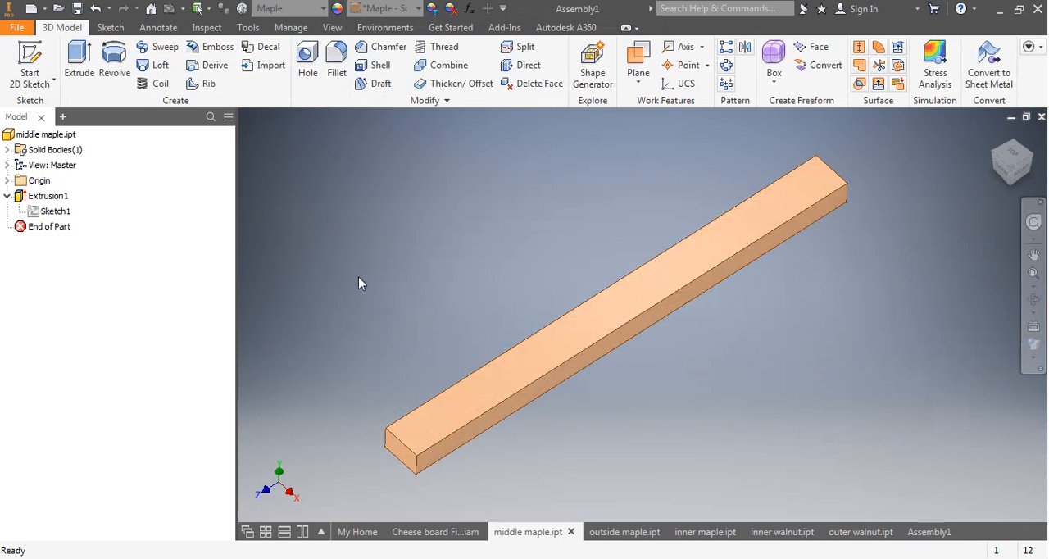
pyautogui.click(926, 534)
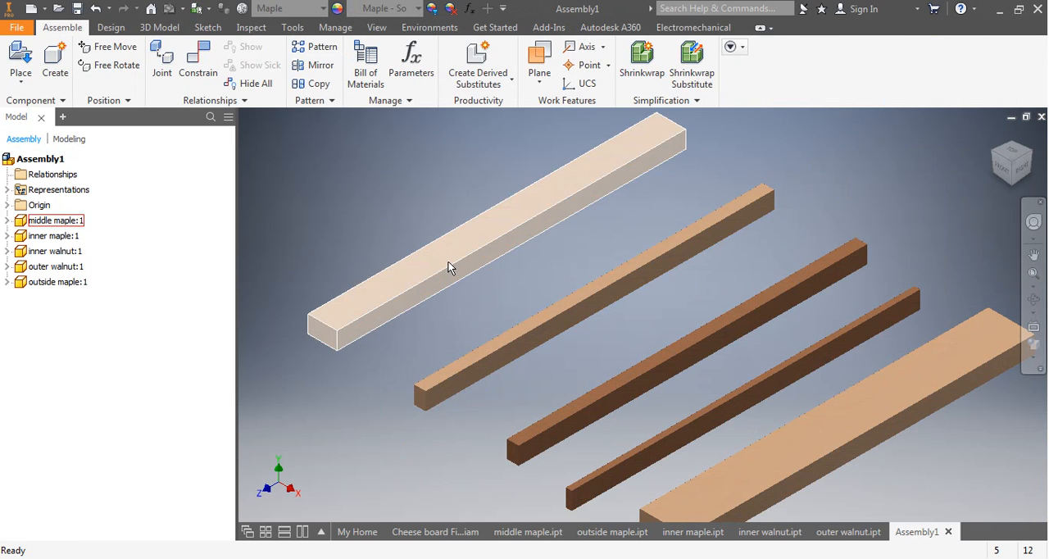
# Reposition the middle maple piece slightly and ground it as the assembly's fixed component.
pyautogui.moveTo(448, 262)
pyautogui.mouseDown()
pyautogui.moveTo(433, 334)
pyautogui.moveTo(387, 246)
pyautogui.moveTo(456, 238)
pyautogui.moveTo(471, 264)
pyautogui.moveTo(491, 250)
pyautogui.moveTo(432, 262)
pyautogui.mouseUp()
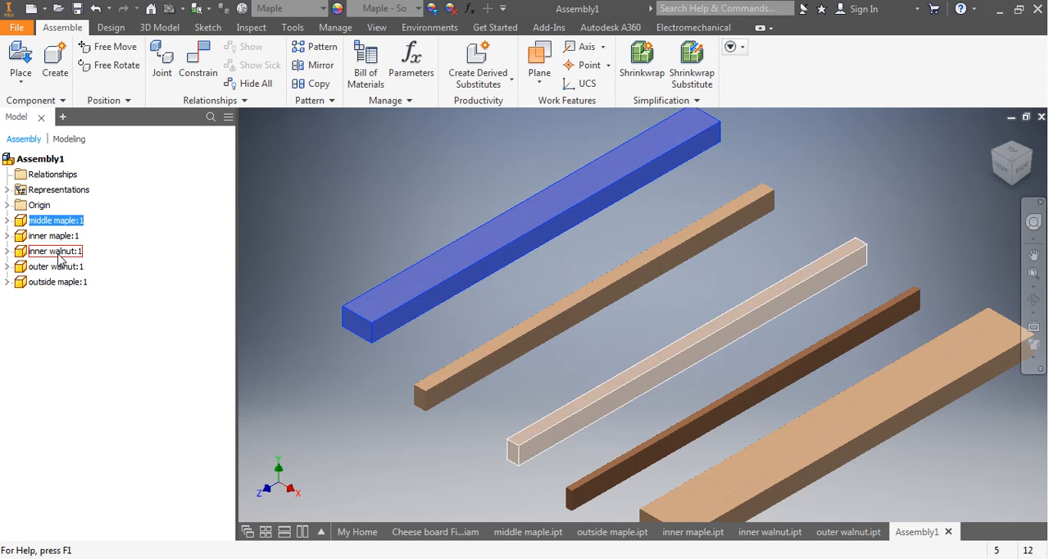
pyautogui.rightClick(44, 222)
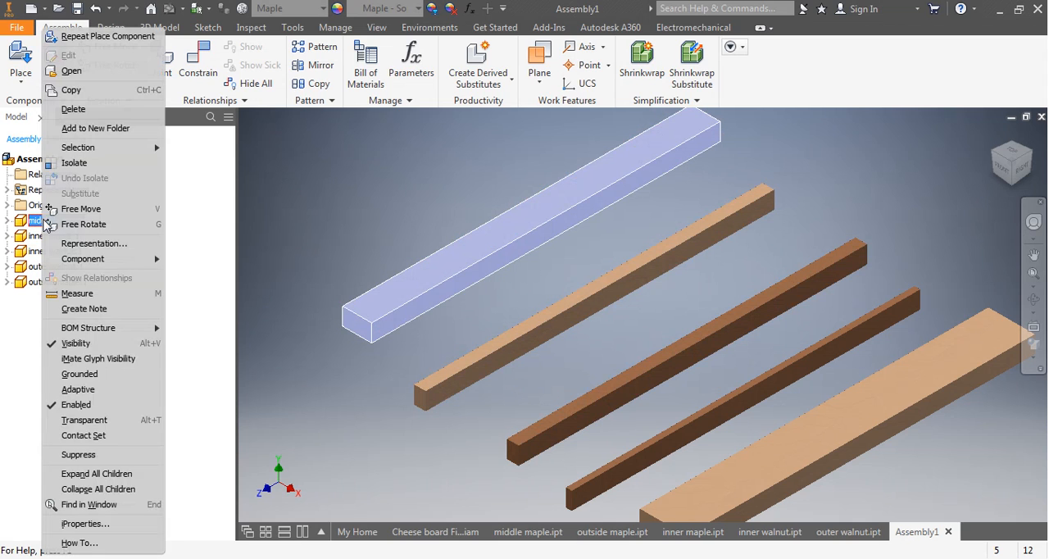
pyautogui.click(90, 374)
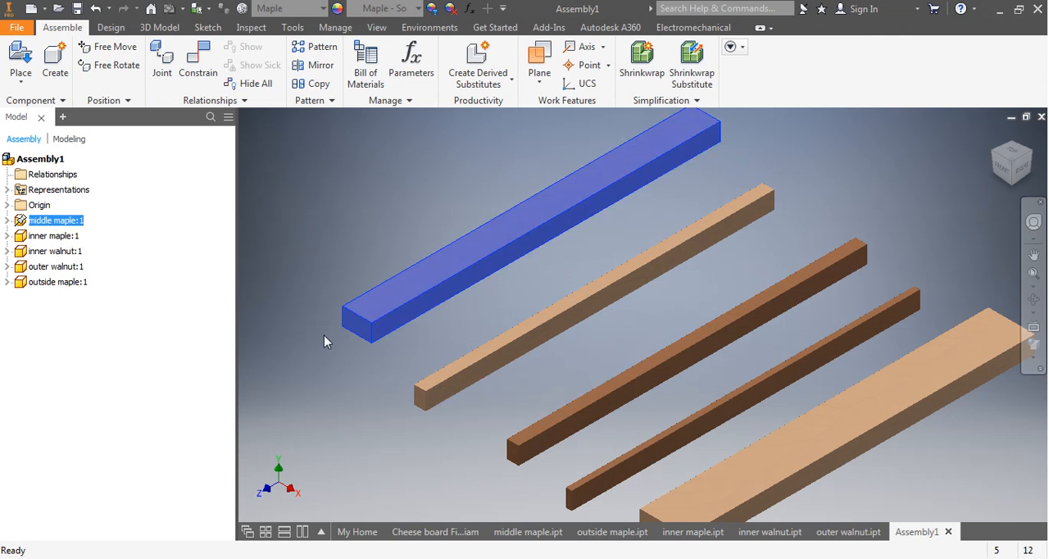
# Move the inner maple and inner walnut strips freely to new positions beside the grounded piece.
pyautogui.moveTo(489, 358); pyautogui.dragTo(525, 356)
pyautogui.moveTo(572, 408)
pyautogui.mouseDown()
pyautogui.moveTo(545, 386)
pyautogui.moveTo(576, 408)
pyautogui.mouseUp()
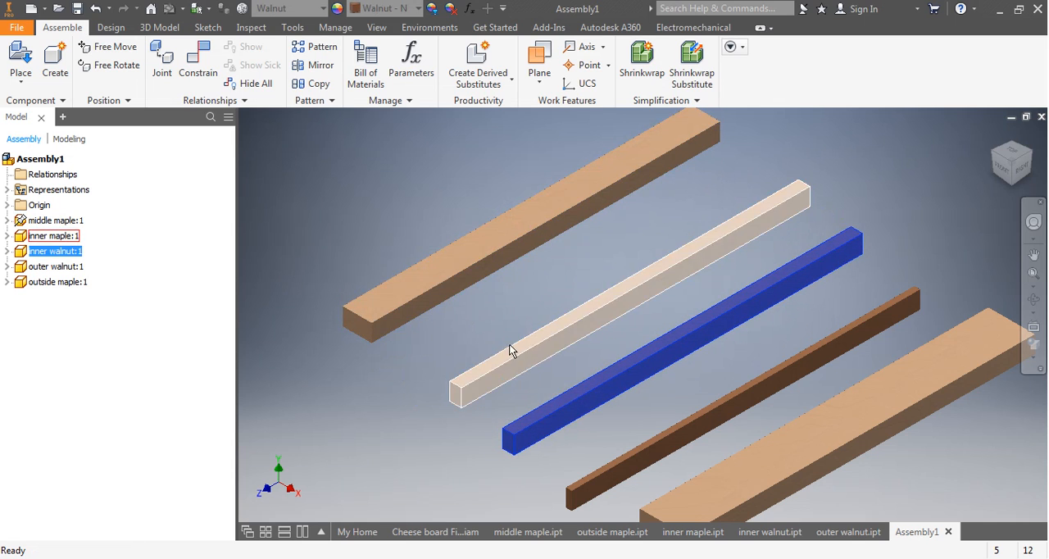
pyautogui.click(1040, 369)
pyautogui.click(935, 271)
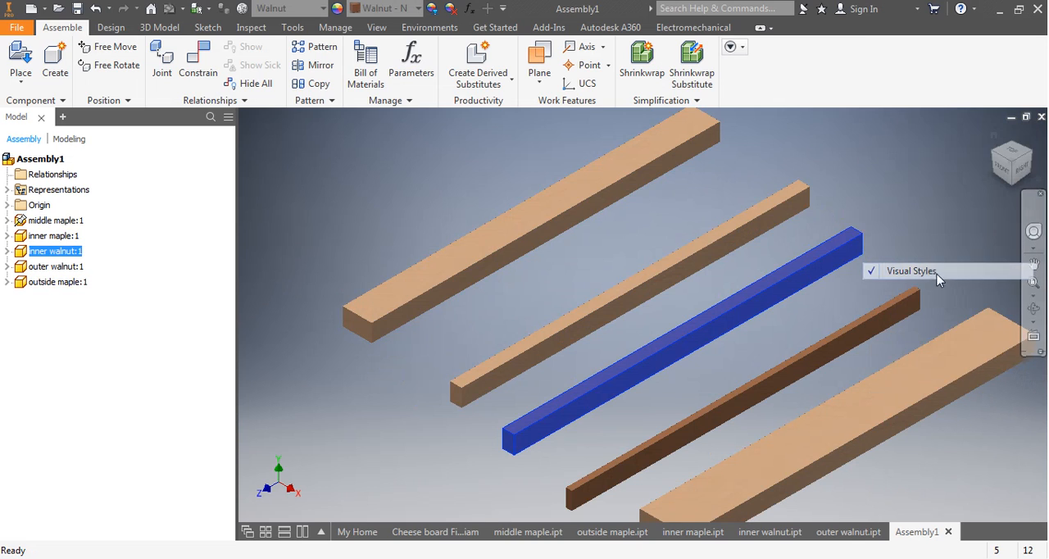
pyautogui.click(1038, 345)
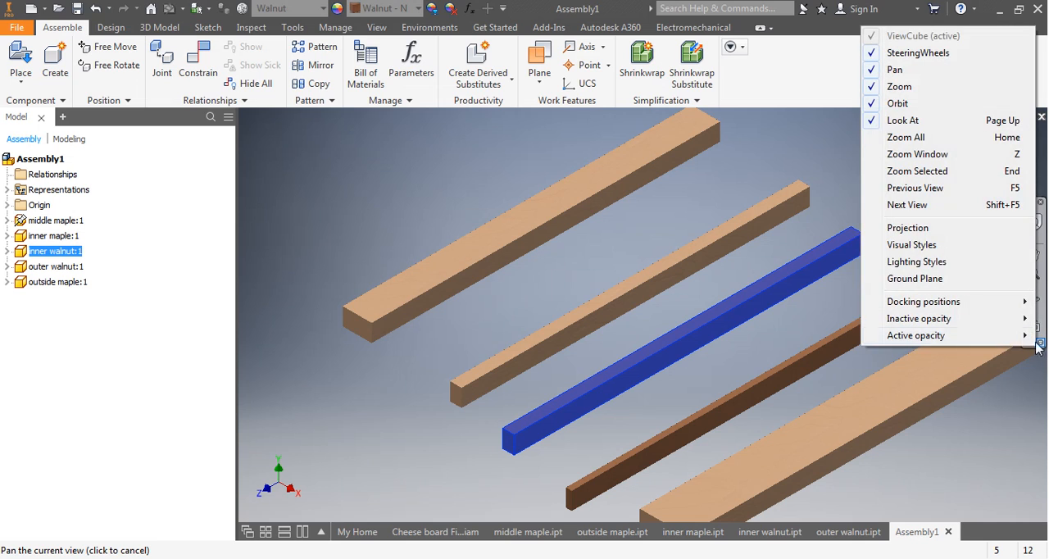
pyautogui.click(920, 246)
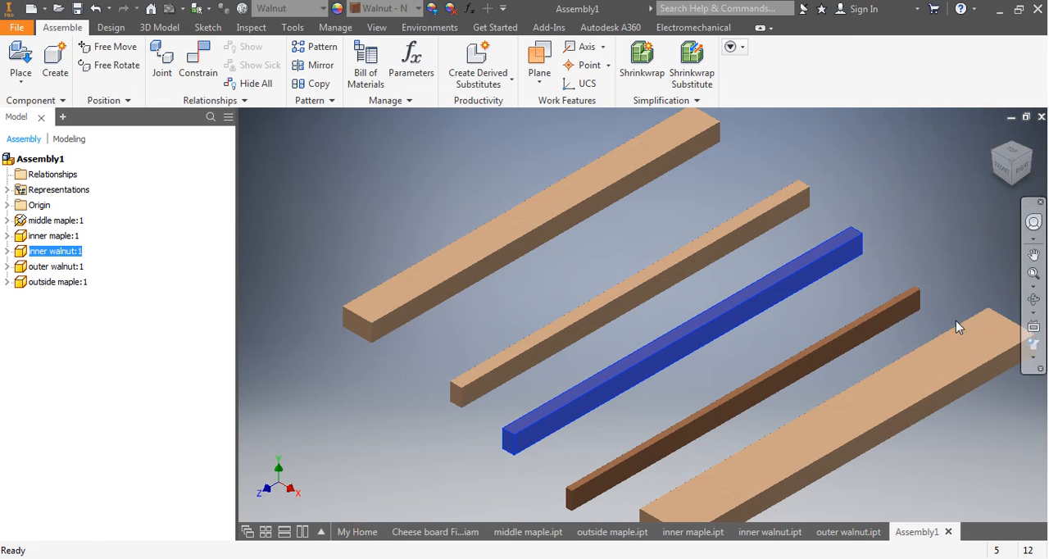
# Set the assembly's visual style to Shaded with edges and clear the selection of the inner walnut strip.
pyautogui.click(1036, 365)
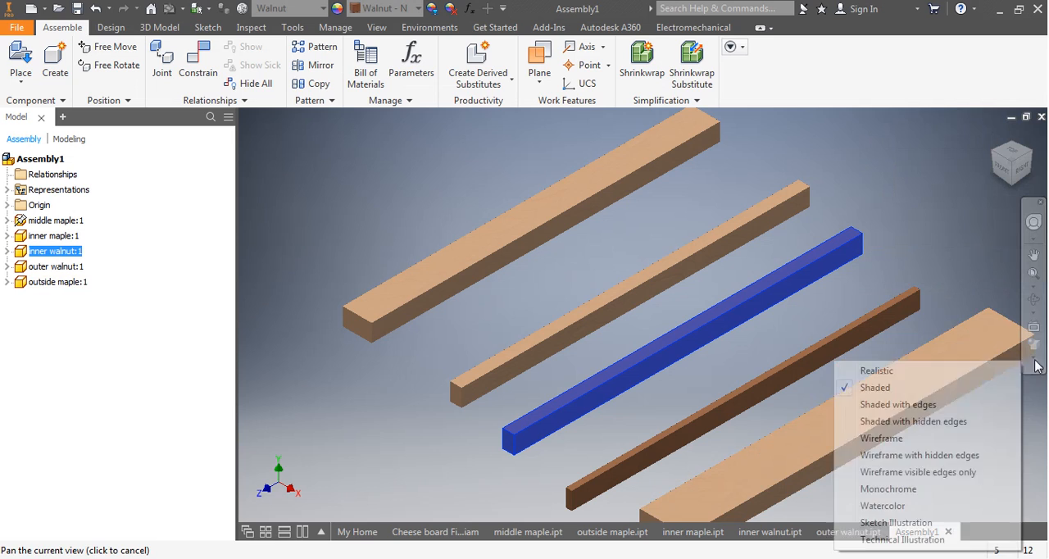
pyautogui.click(895, 403)
pyautogui.click(452, 364)
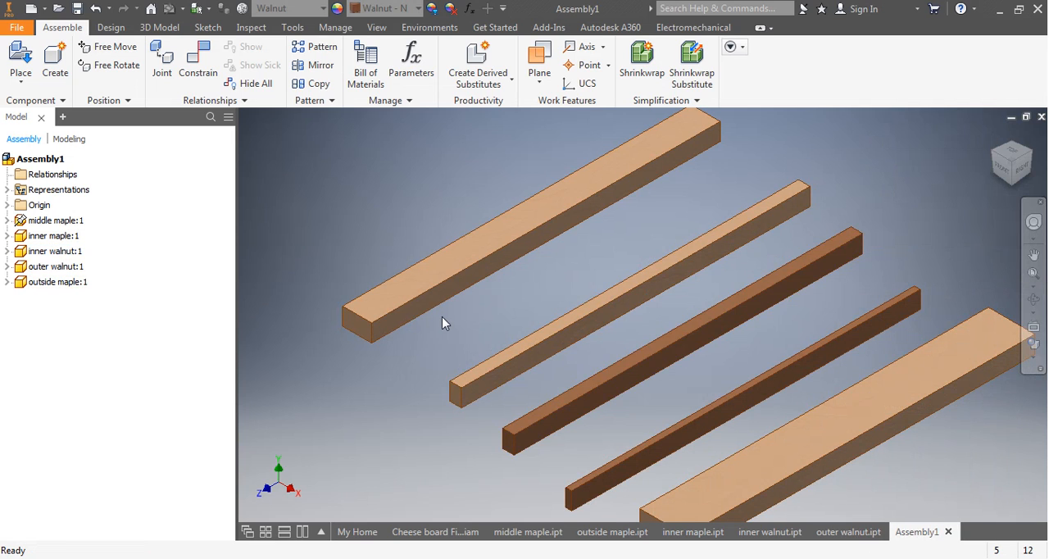
# Reposition the inner walnut strip between the middle and inner maple pieces, and bring the outer walnut and outside maple closer.
pyautogui.scroll(-4, 442, 316)
pyautogui.scroll(3, 460, 317)
pyautogui.moveTo(606, 422); pyautogui.dragTo(500, 329)
pyautogui.moveTo(681, 460); pyautogui.dragTo(648, 385)
pyautogui.moveTo(785, 492); pyautogui.dragTo(720, 424)
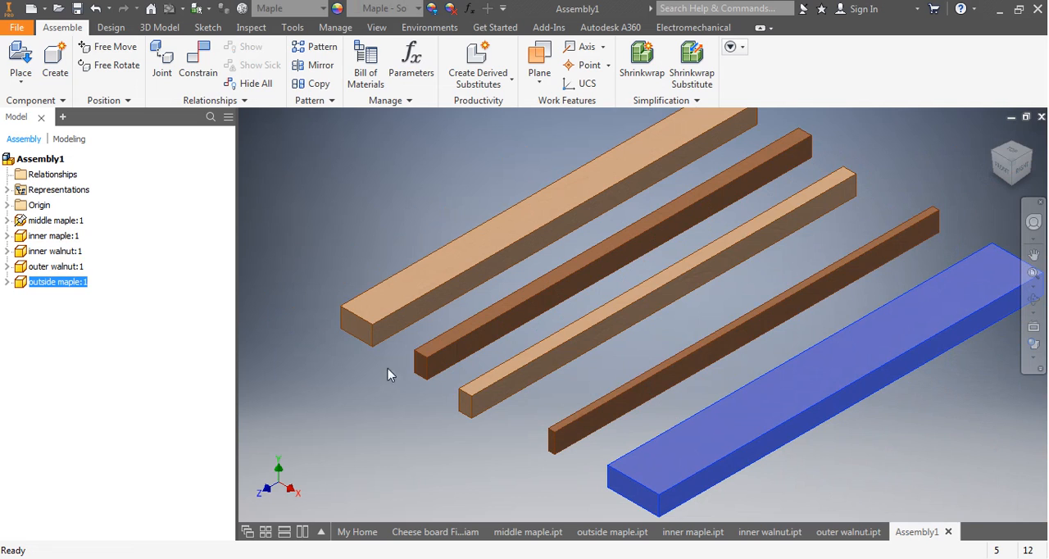
pyautogui.scroll(3, 402, 361)
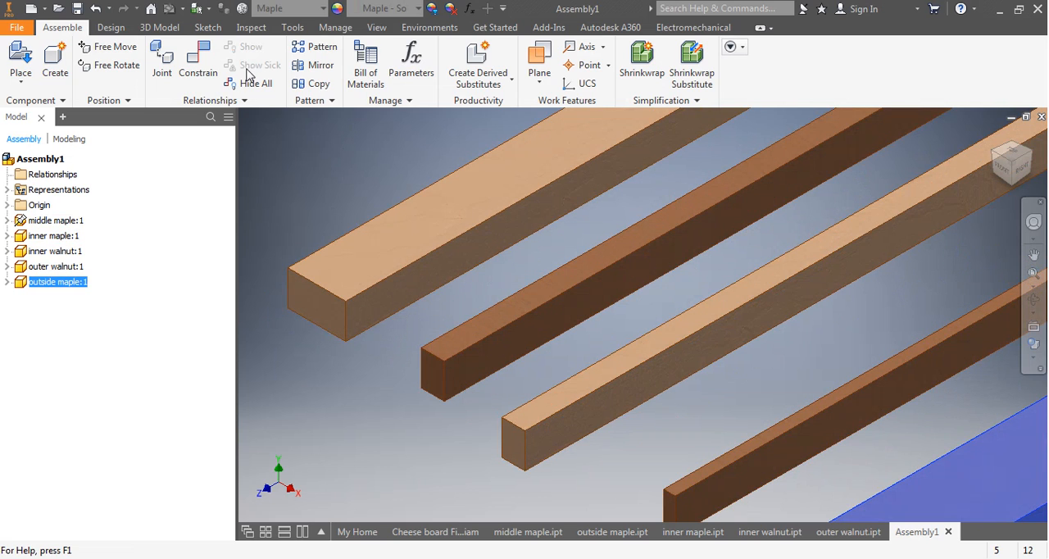
pyautogui.click(191, 51)
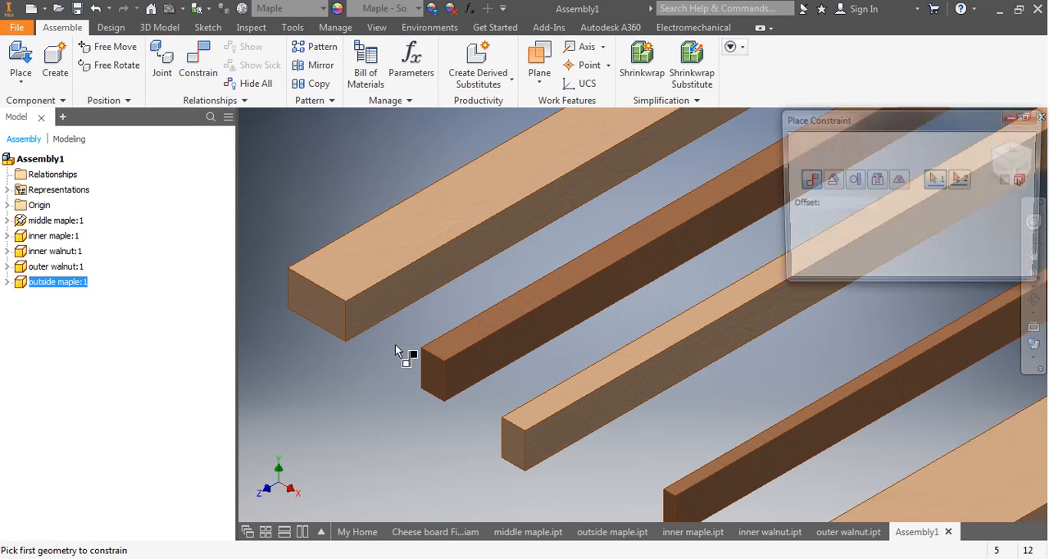
pyautogui.click(382, 305)
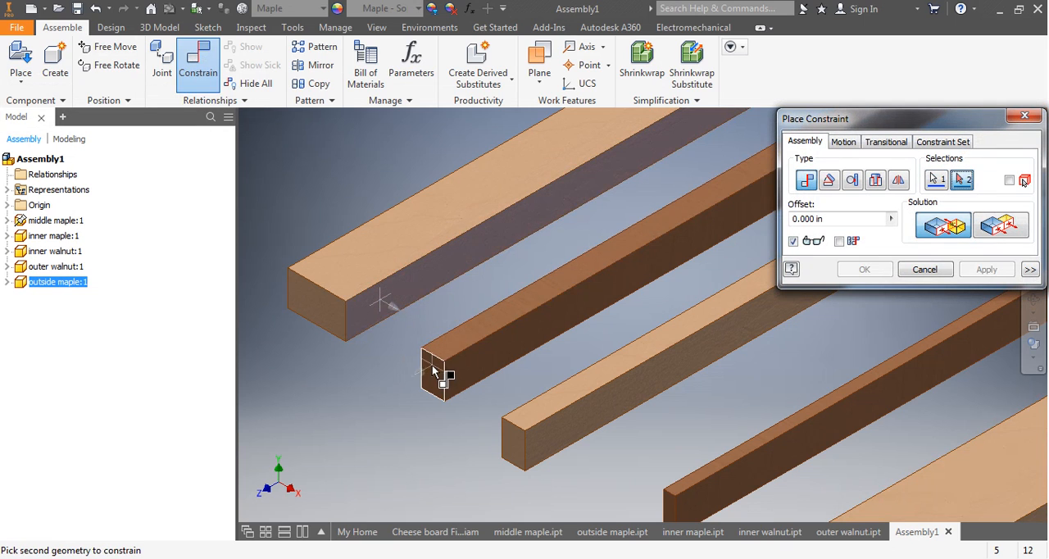
pyautogui.keyDown('shift'); pyautogui.moveTo(449, 369); pyautogui.dragTo(494, 365, button='middle'); pyautogui.keyUp('shift')
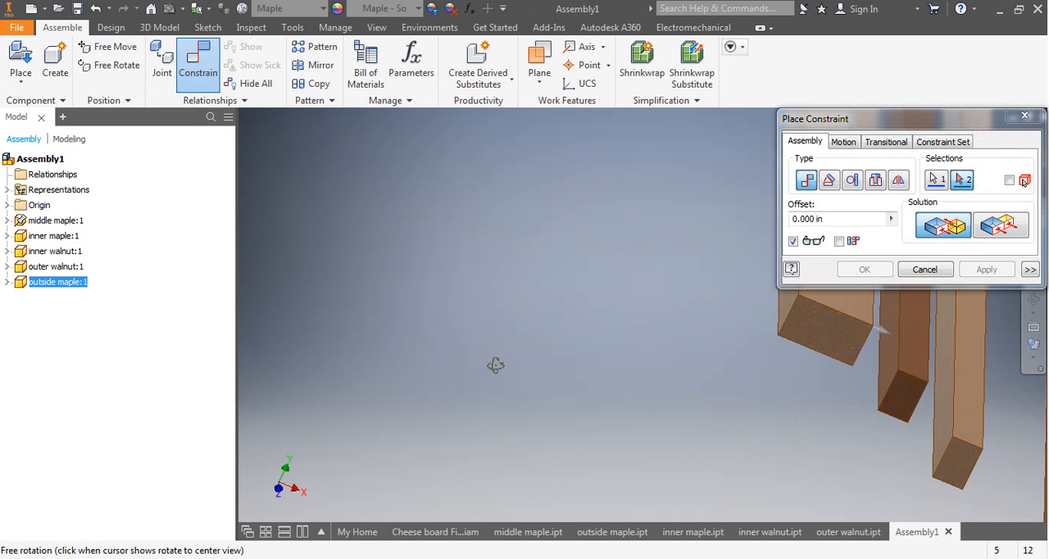
pyautogui.click(887, 366)
pyautogui.keyDown('shift'); pyautogui.moveTo(779, 389); pyautogui.dragTo(718, 387, button='middle'); pyautogui.keyUp('shift')
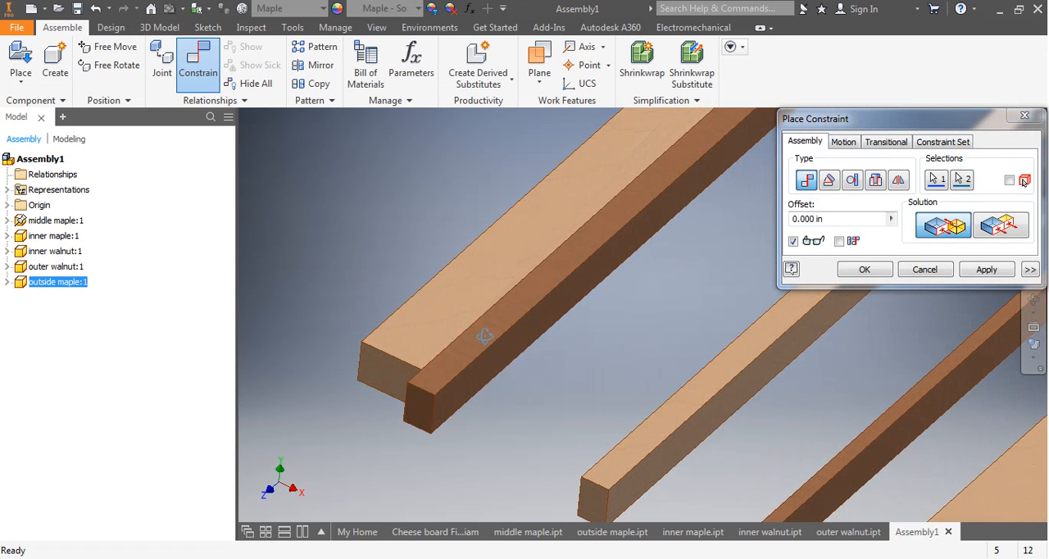
pyautogui.moveTo(485, 335)
pyautogui.keyDown('shift'); pyautogui.mouseDown(button='middle')
pyautogui.moveTo(515, 330)
pyautogui.moveTo(495, 374)
pyautogui.moveTo(495, 331)
pyautogui.moveTo(511, 317)
pyautogui.moveTo(482, 331)
pyautogui.mouseUp(button='middle'); pyautogui.keyUp('shift')
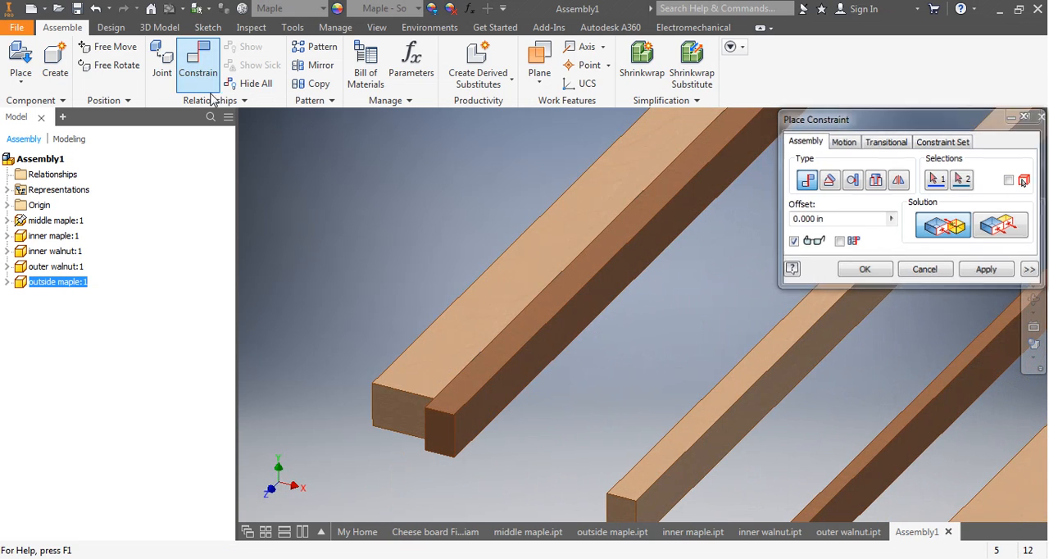
# Mate the inner walnut strip's side face to the facing side of the middle maple piece with a 0.000 in offset.
pyautogui.click(205, 82)
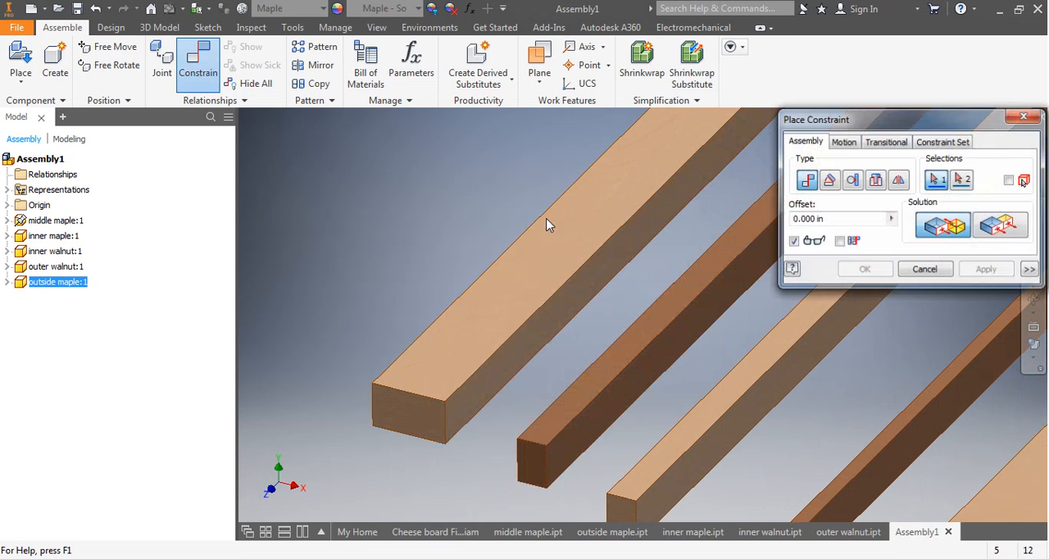
pyautogui.click(485, 386)
pyautogui.keyDown('shift'); pyautogui.moveTo(460, 447); pyautogui.dragTo(495, 436, button='middle'); pyautogui.keyUp('shift')
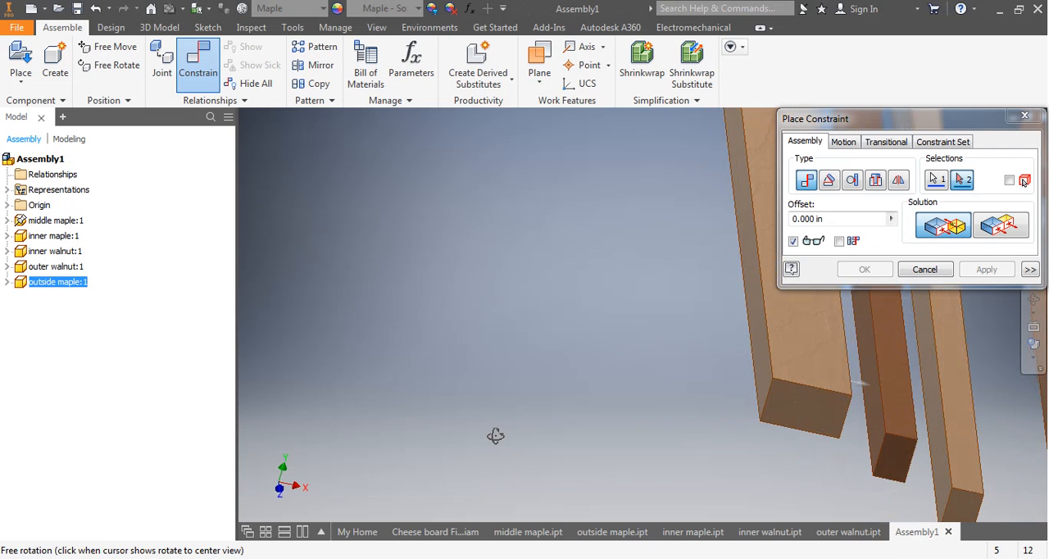
pyautogui.moveTo(551, 377); pyautogui.dragTo(329, 381, button='middle')
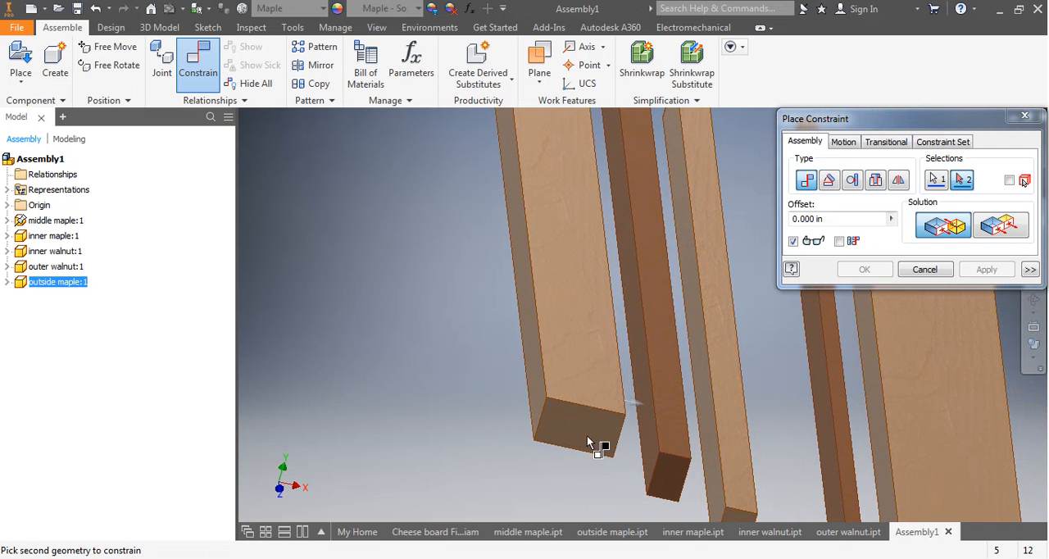
pyautogui.click(647, 443)
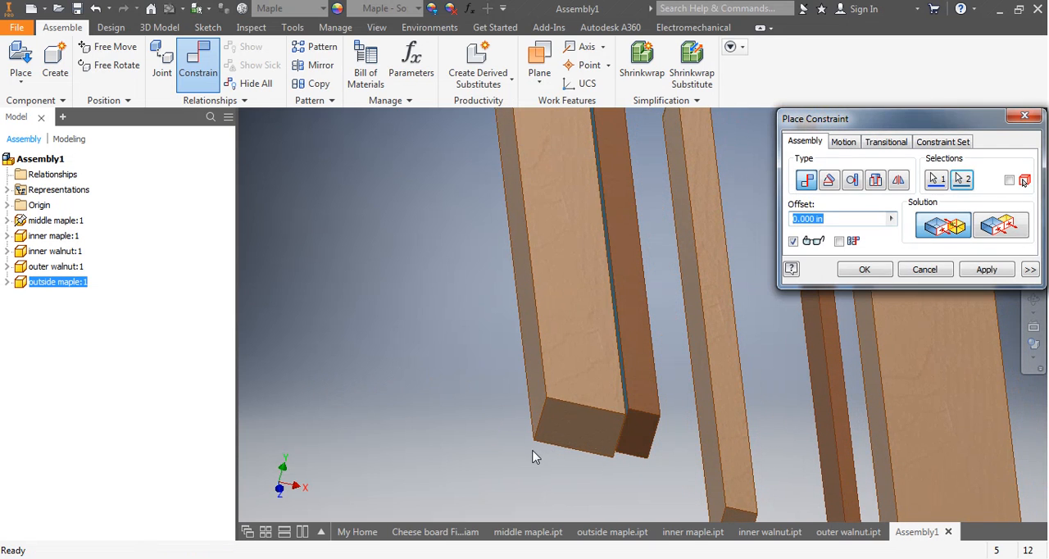
pyautogui.keyDown('shift'); pyautogui.moveTo(532, 456); pyautogui.dragTo(497, 445, button='middle'); pyautogui.keyUp('shift')
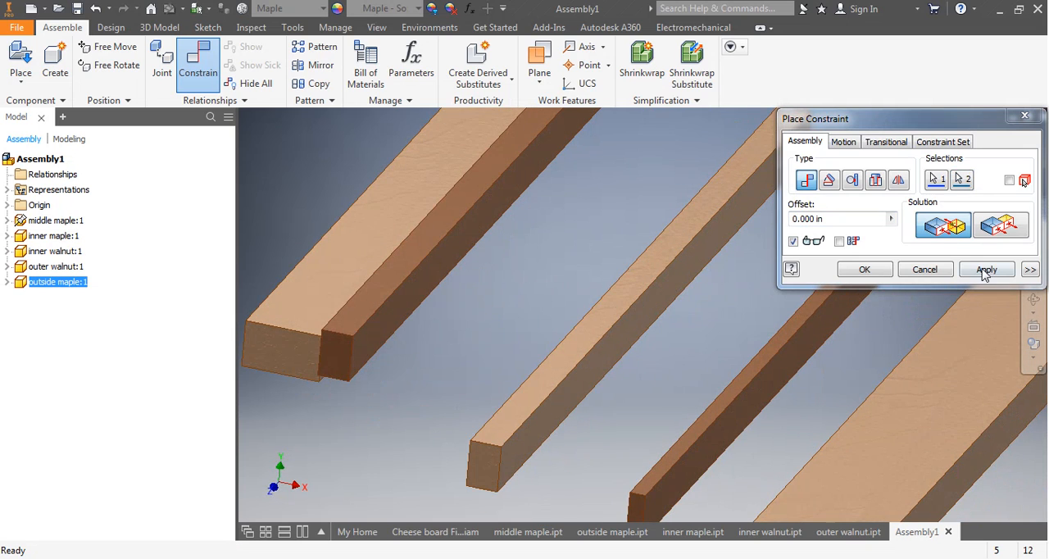
pyautogui.click(986, 270)
# Constrain the top faces of the middle maple and inner walnut strips flush with a 0.000 in offset.
pyautogui.click(331, 269)
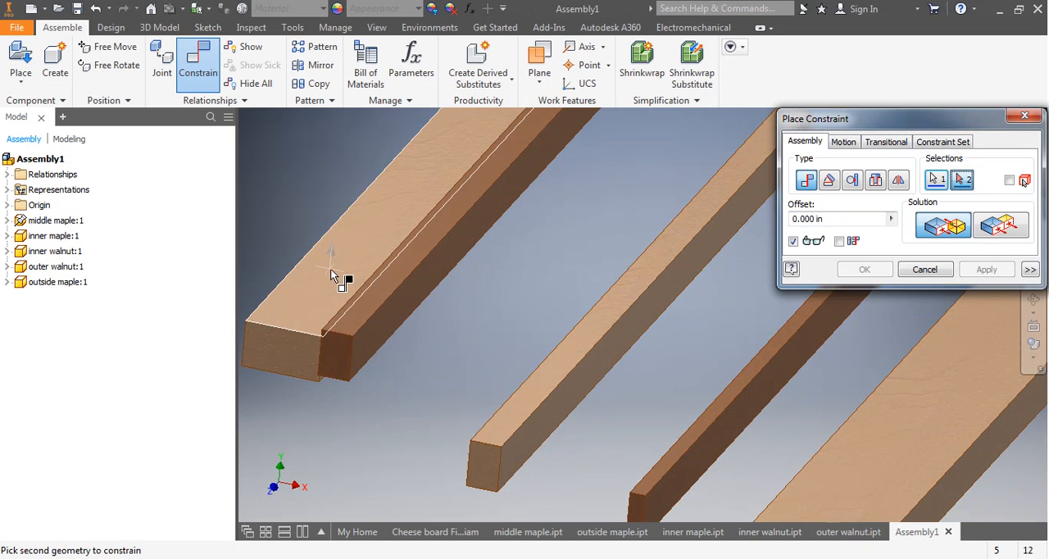
pyautogui.click(366, 302)
pyautogui.keyDown('shift'); pyautogui.moveTo(403, 287); pyautogui.dragTo(438, 288, button='middle'); pyautogui.keyUp('shift')
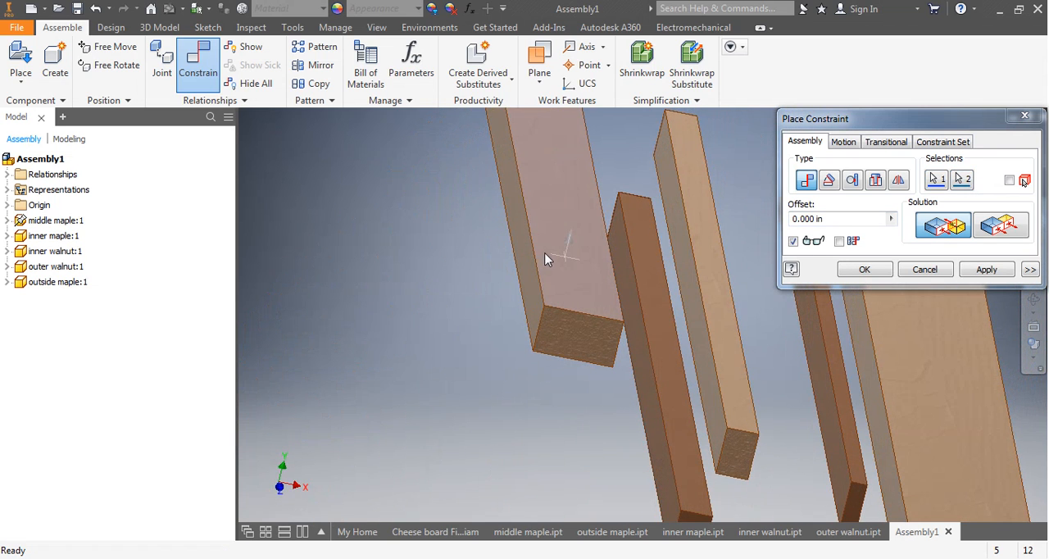
pyautogui.click(1002, 226)
pyautogui.click(986, 269)
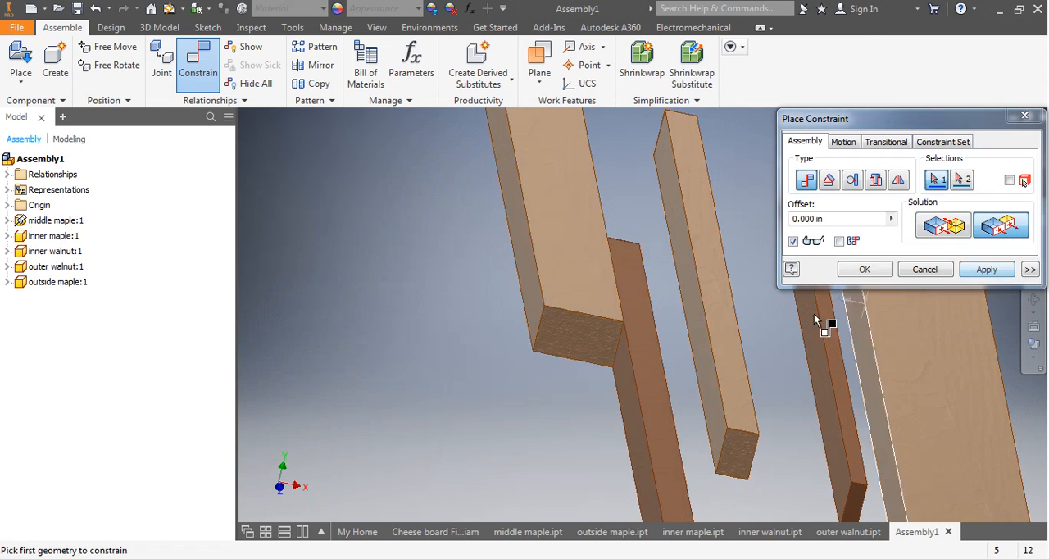
# Constrain the front end faces of the inner walnut and middle maple strips flush with a 0.000 in offset.
pyautogui.scroll(5, 582, 339)
pyautogui.moveTo(573, 350); pyautogui.dragTo(524, 335, button='middle')
pyautogui.scroll(-3, 505, 332)
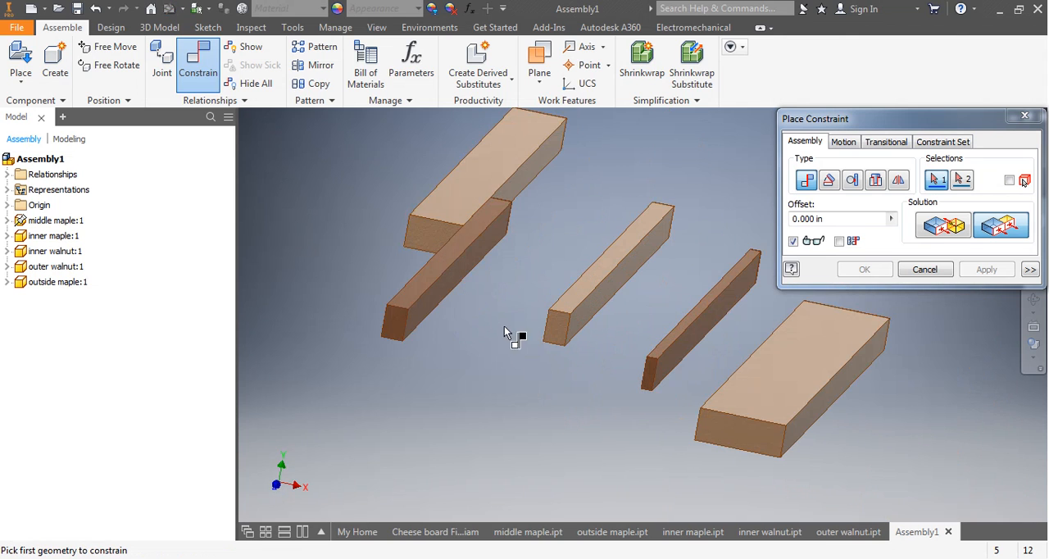
pyautogui.click(393, 331)
pyautogui.click(419, 237)
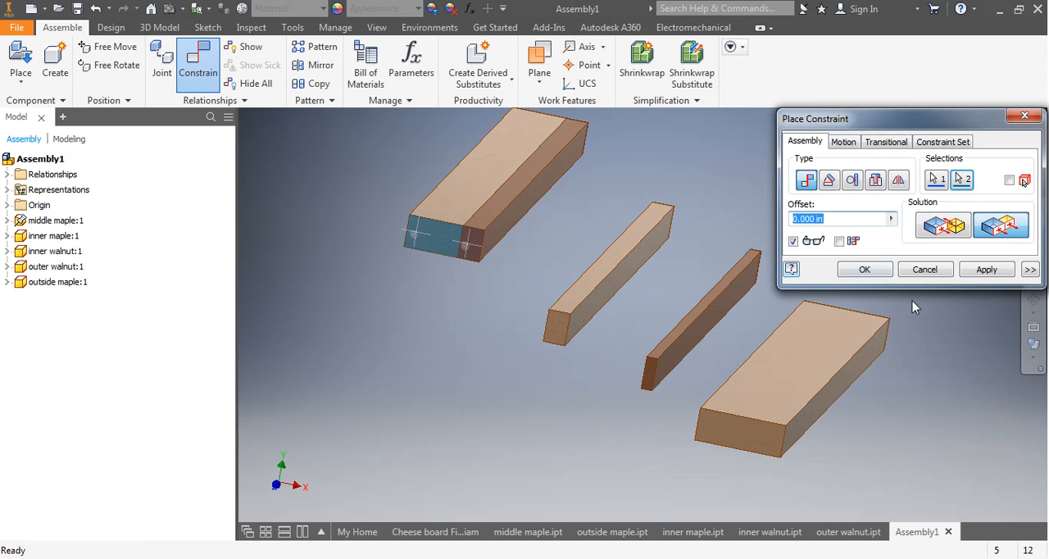
pyautogui.click(983, 272)
# Mate a side face of the inner maple strip to the exposed side of the inner walnut strip with a 0.000 in offset.
pyautogui.moveTo(619, 291); pyautogui.dragTo(587, 362, button='middle')
pyautogui.click(476, 310)
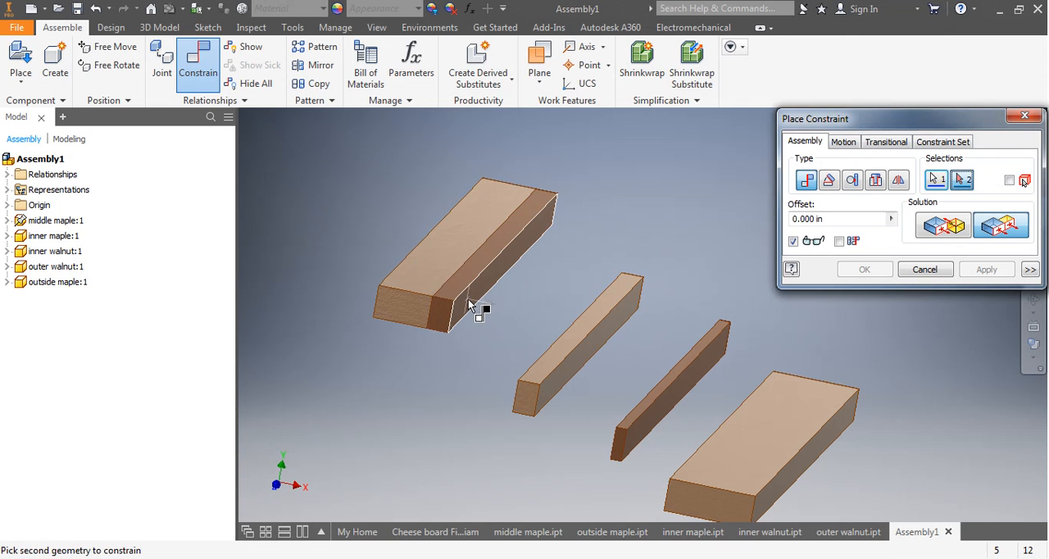
pyautogui.keyDown('shift'); pyautogui.moveTo(421, 375); pyautogui.dragTo(461, 293, button='middle'); pyautogui.keyUp('shift')
pyautogui.click(617, 405)
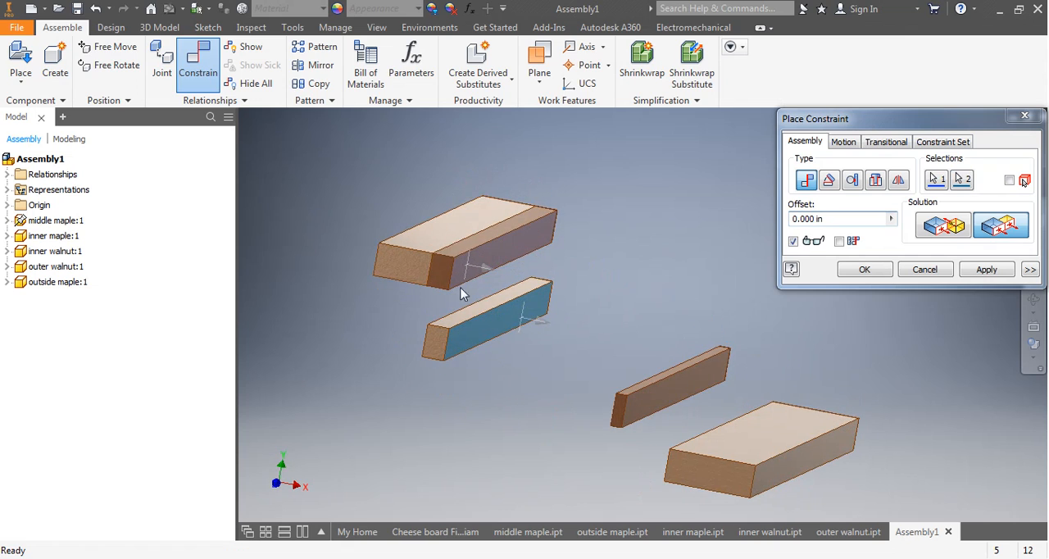
pyautogui.click(944, 227)
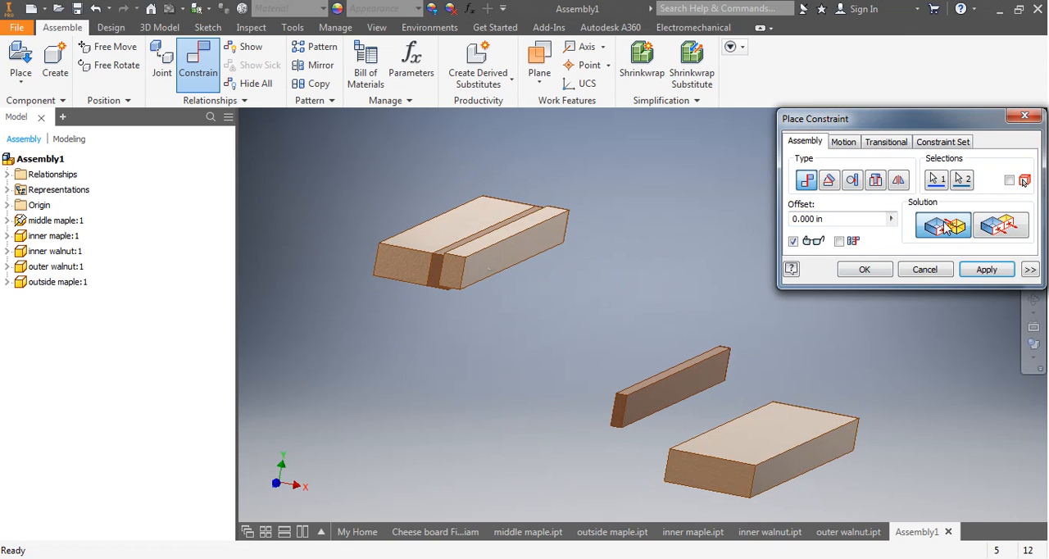
pyautogui.click(989, 274)
# Constrain the top faces of the inner maple and inner walnut strips flush with a 0.000 in offset.
pyautogui.keyDown('shift'); pyautogui.moveTo(430, 261); pyautogui.dragTo(462, 320, button='middle'); pyautogui.keyUp('shift')
pyautogui.click(465, 407)
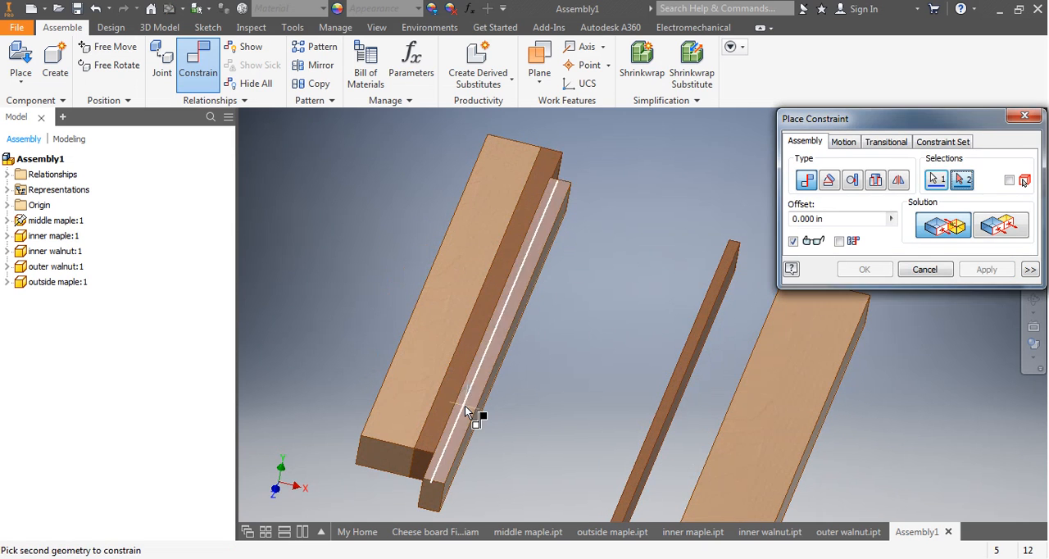
pyautogui.click(450, 404)
pyautogui.keyDown('shift'); pyautogui.moveTo(440, 414); pyautogui.dragTo(439, 395, button='middle'); pyautogui.keyUp('shift')
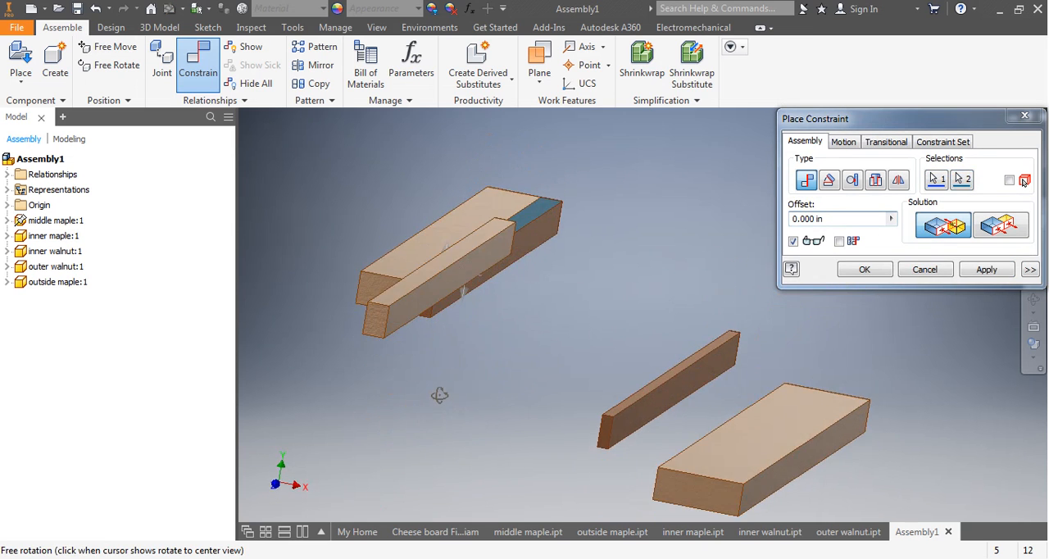
pyautogui.click(1002, 230)
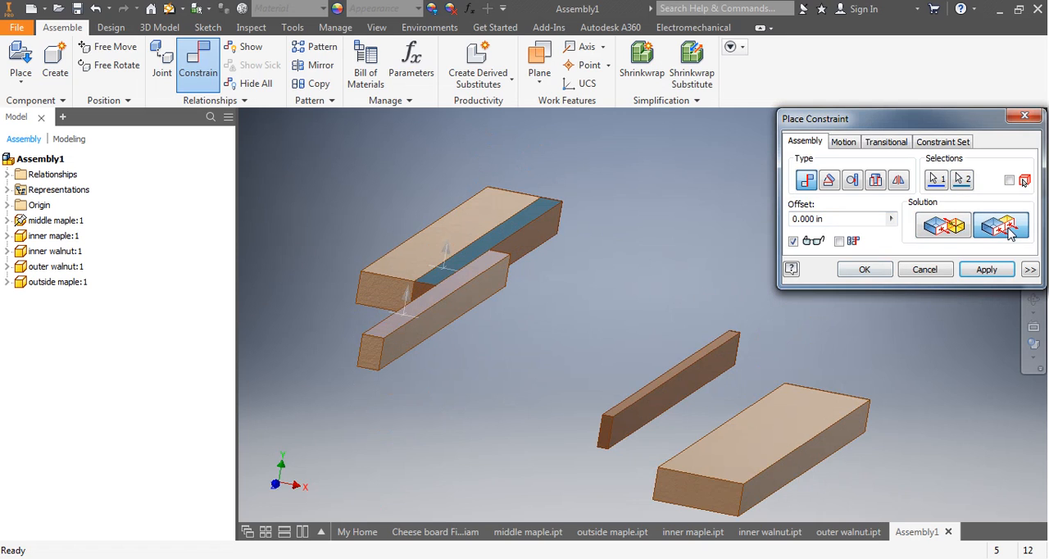
pyautogui.click(984, 275)
# Constrain the front end faces of the inner maple and inner walnut strips flush with a 0.000 in offset.
pyautogui.click(361, 359)
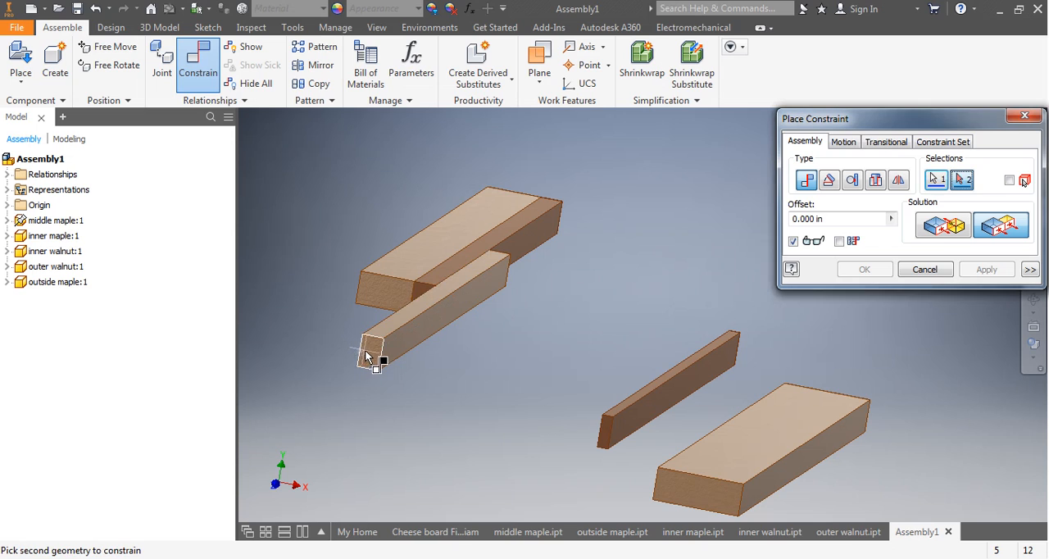
pyautogui.click(415, 292)
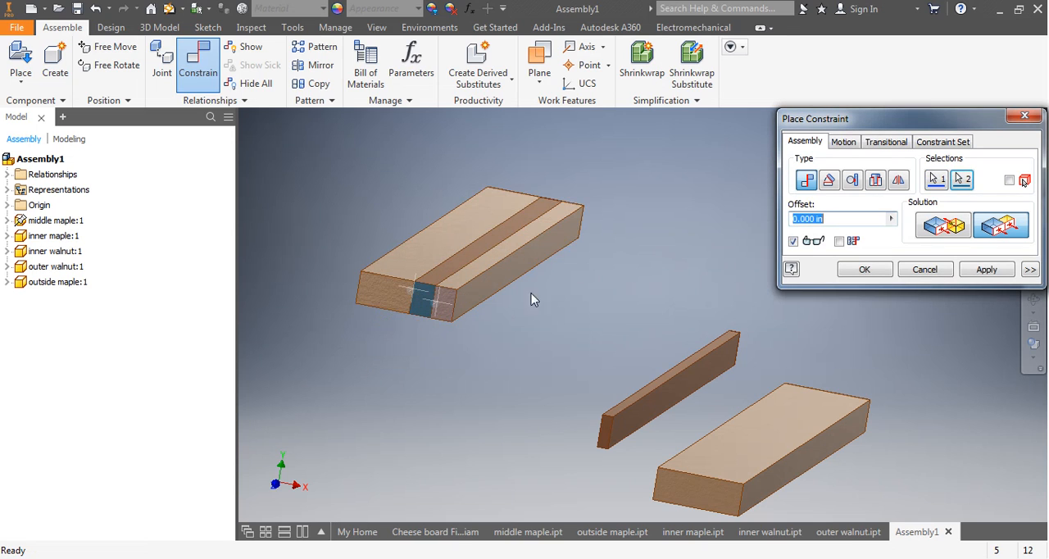
pyautogui.click(980, 270)
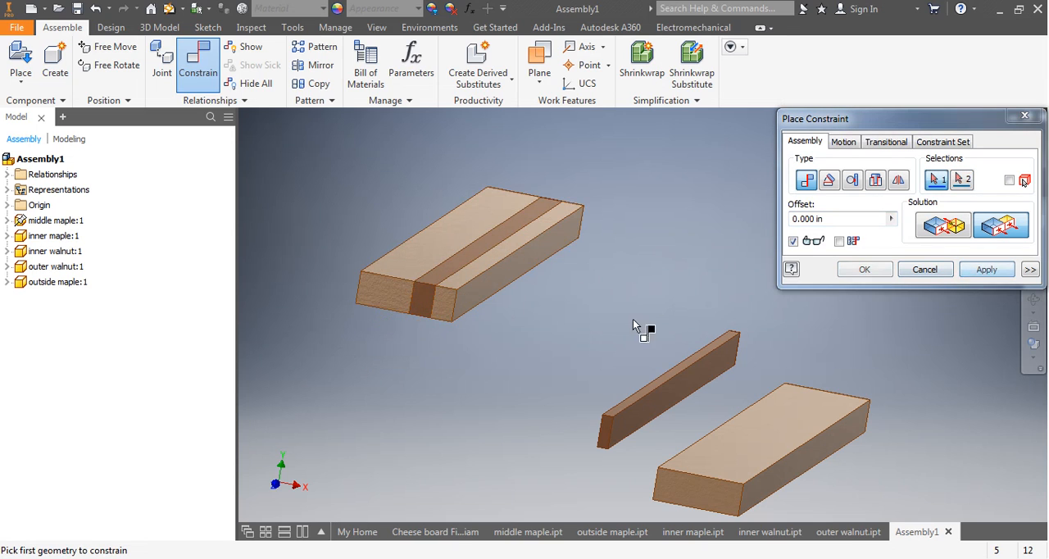
# Mate a side face of the outer walnut strip to the exposed side of the inner maple strip with a 0.000 in offset.
pyautogui.click(480, 289)
pyautogui.keyDown('shift'); pyautogui.moveTo(515, 358); pyautogui.dragTo(549, 360, button='middle'); pyautogui.keyUp('shift')
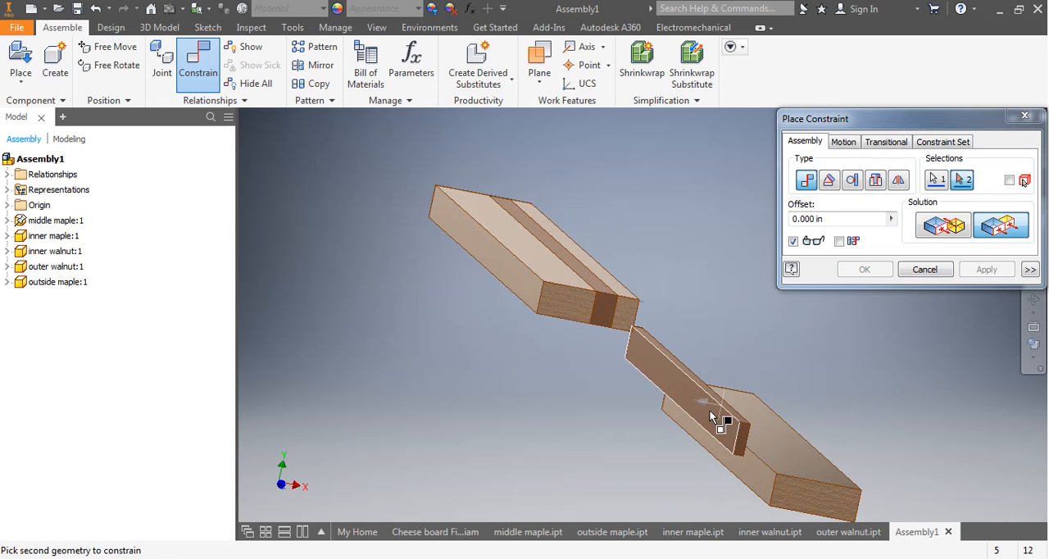
pyautogui.click(710, 414)
pyautogui.keyDown('shift'); pyautogui.moveTo(609, 399); pyautogui.dragTo(585, 376, button='middle'); pyautogui.keyUp('shift')
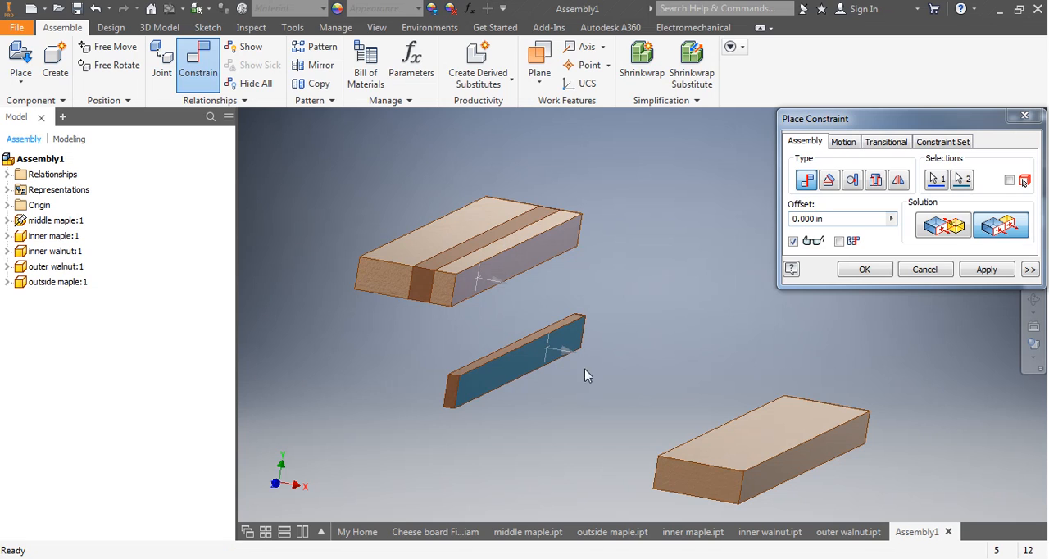
pyautogui.click(1002, 233)
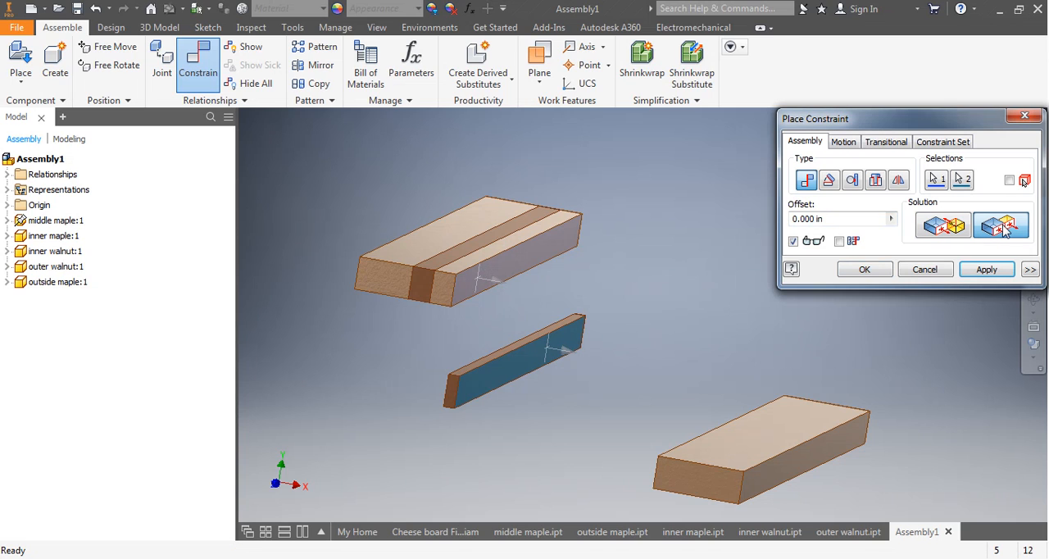
pyautogui.click(949, 230)
pyautogui.click(983, 271)
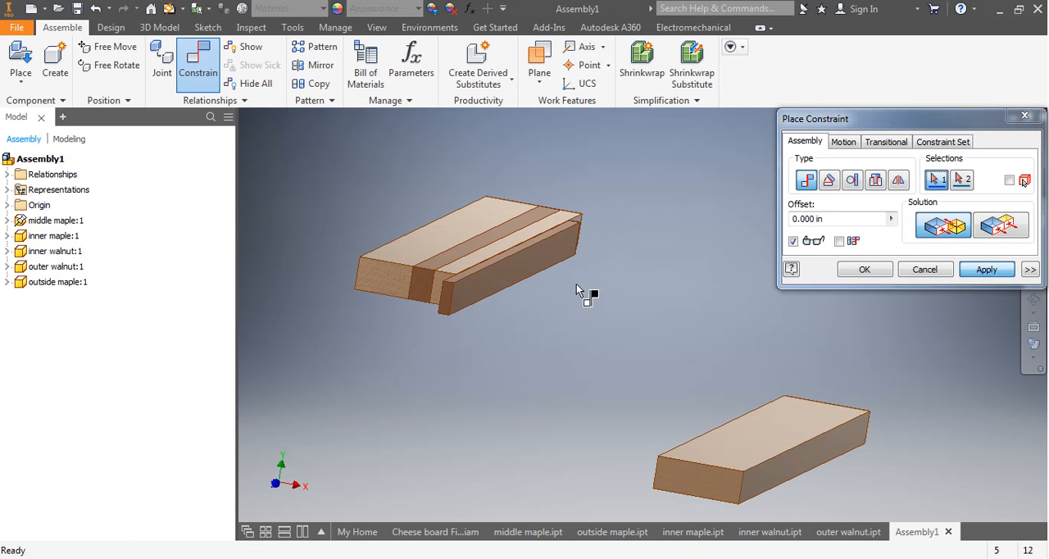
# Constrain the top faces of the inner maple and outer walnut strips flush with a 0.000 in offset.
pyautogui.keyDown('shift'); pyautogui.moveTo(585, 295); pyautogui.dragTo(482, 348, button='middle'); pyautogui.keyUp('shift')
pyautogui.scroll(-3, 482, 348)
pyautogui.click(446, 385)
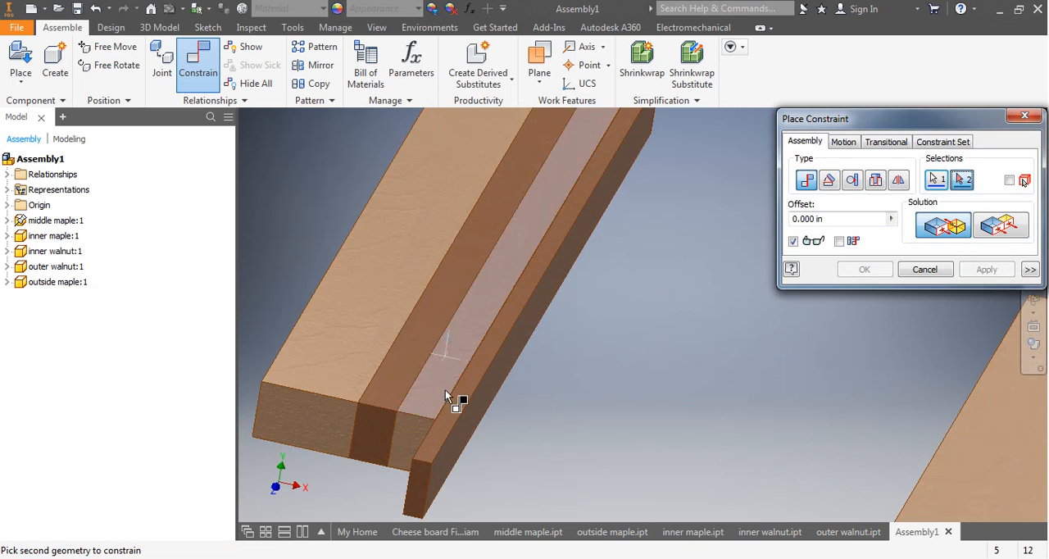
pyautogui.click(466, 398)
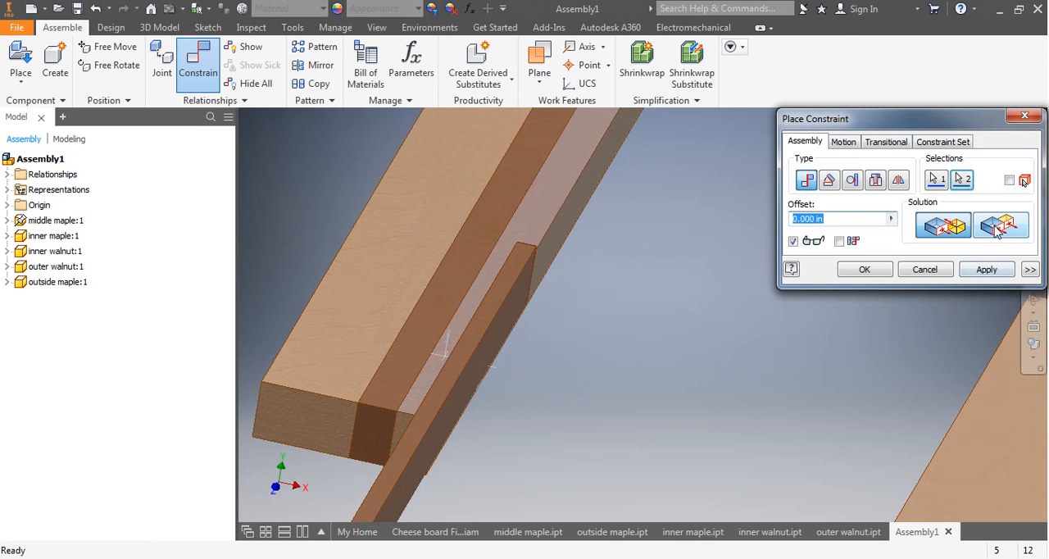
pyautogui.click(986, 268)
pyautogui.scroll(3, 628, 414)
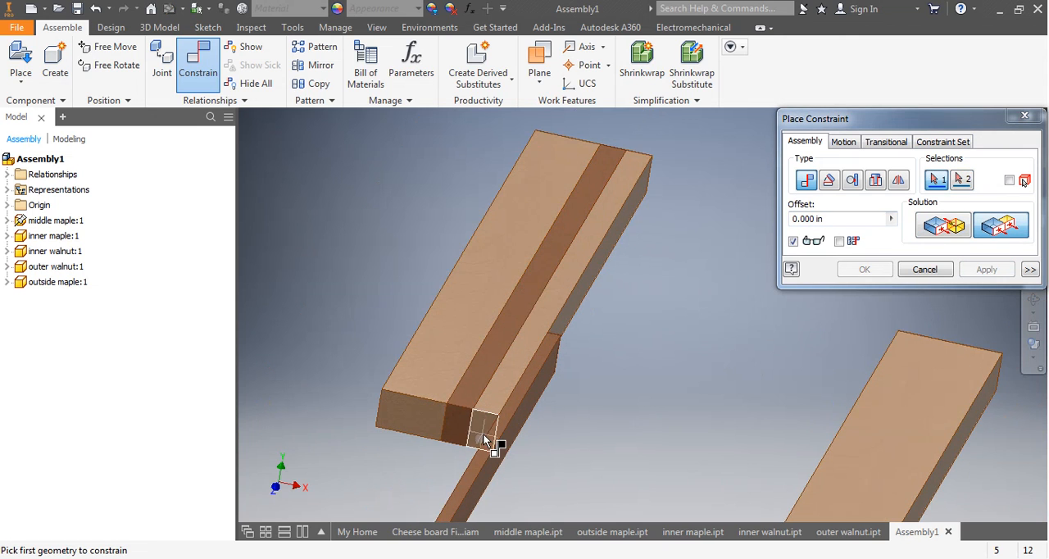
# Constrain the front end faces of the inner maple and outer walnut strips flush with a 0.000 in offset.
pyautogui.moveTo(483, 434); pyautogui.dragTo(521, 298, button='middle')
pyautogui.click(521, 299)
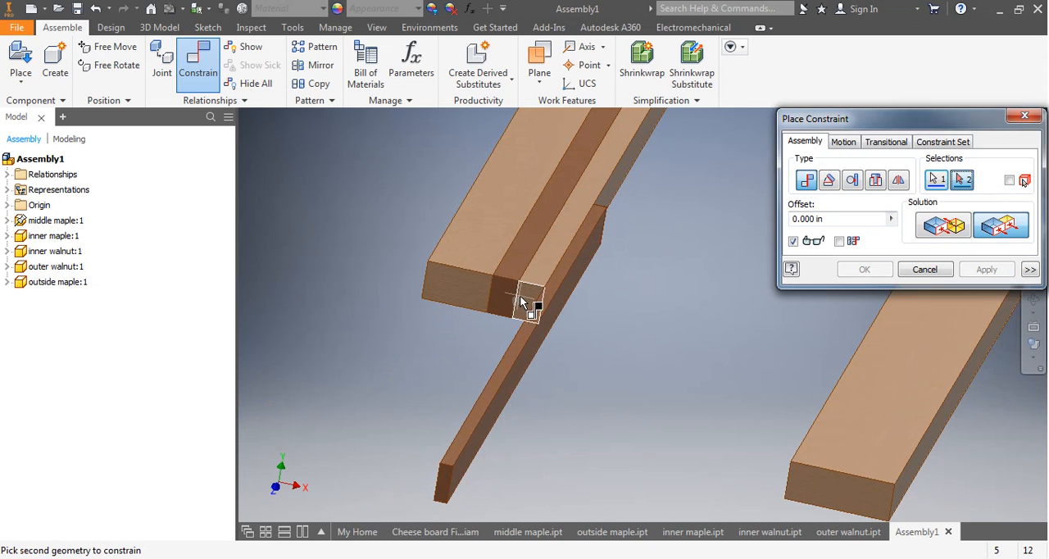
pyautogui.click(443, 484)
pyautogui.click(987, 269)
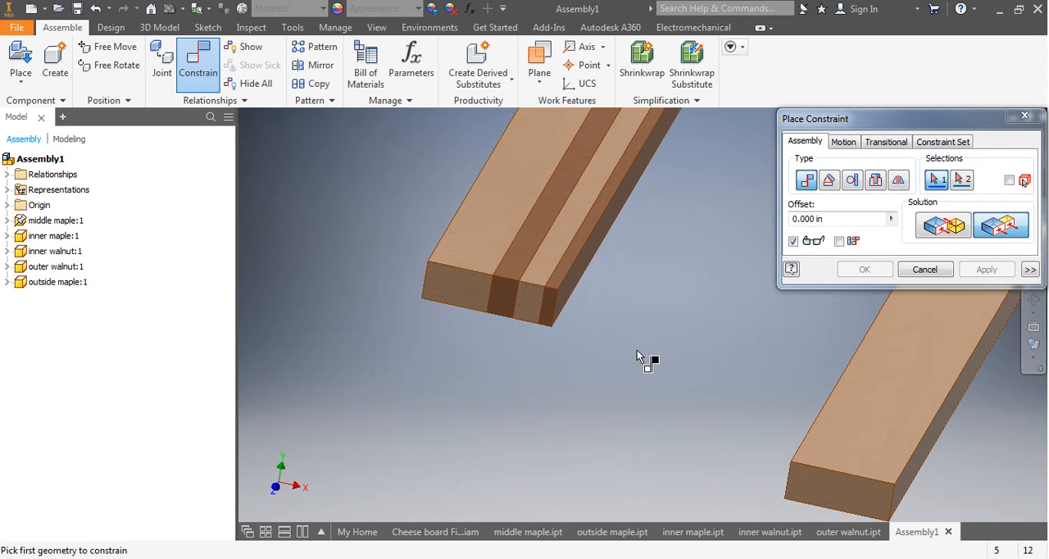
# Mate a side face of the outside maple strip to the exposed side of the outer walnut strip with a 0.000 in offset.
pyautogui.moveTo(636, 350); pyautogui.dragTo(535, 400, button='middle')
pyautogui.click(477, 331)
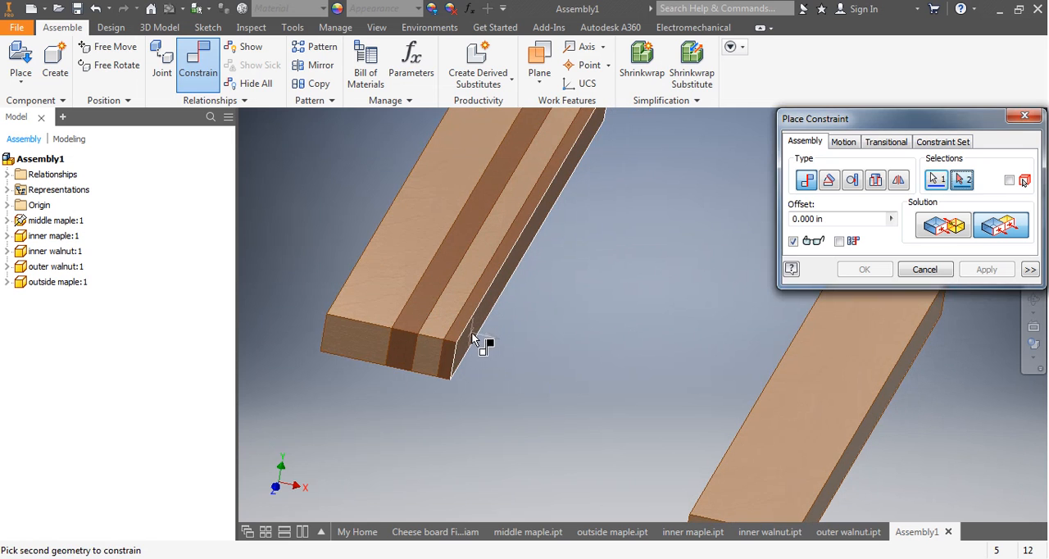
pyautogui.keyDown('shift'); pyautogui.moveTo(471, 332); pyautogui.dragTo(670, 423, button='middle'); pyautogui.keyUp('shift')
pyautogui.click(786, 436)
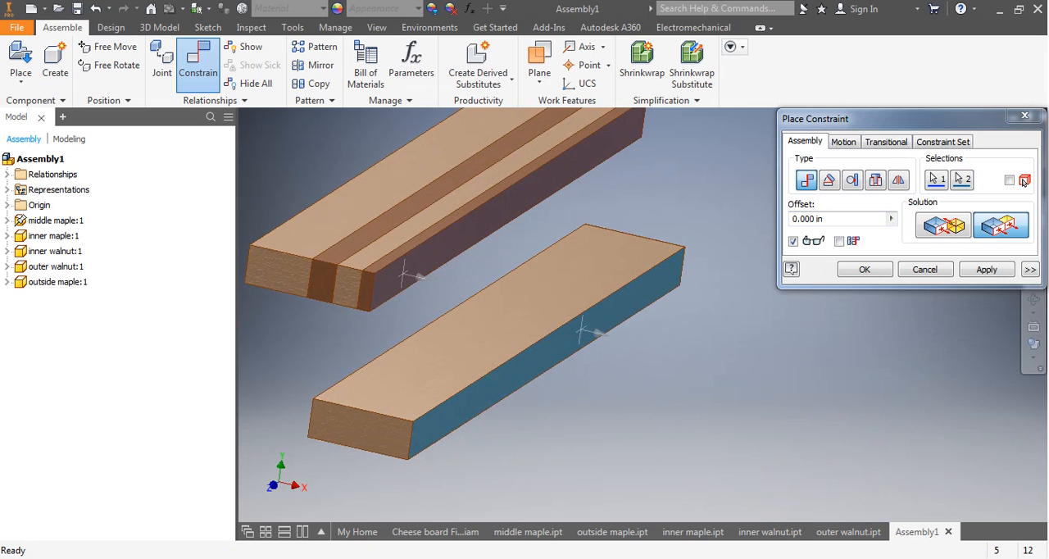
pyautogui.click(959, 229)
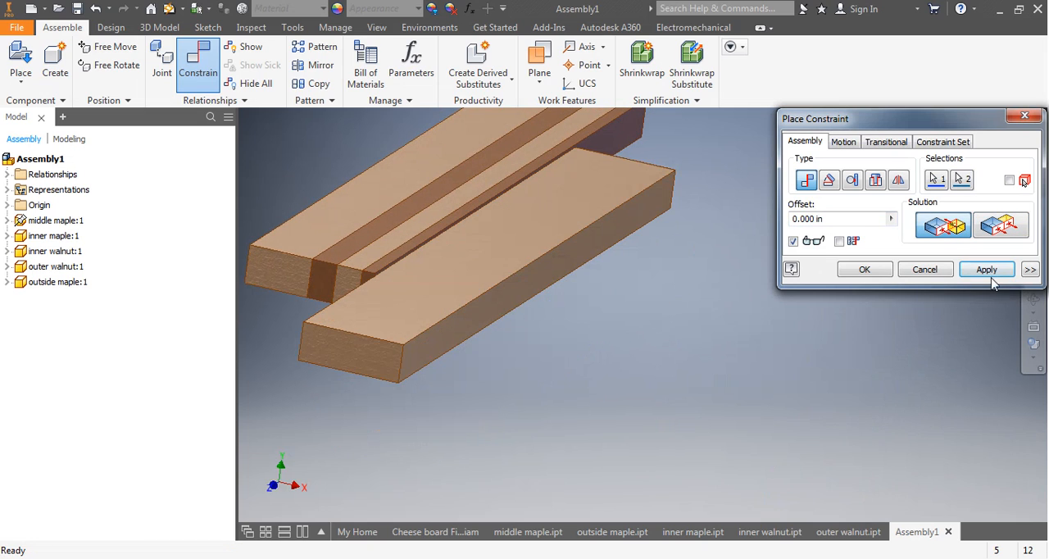
pyautogui.click(987, 269)
# Constrain the front end faces of the outside maple and outer walnut strips flush with a 0.000 in offset.
pyautogui.click(345, 350)
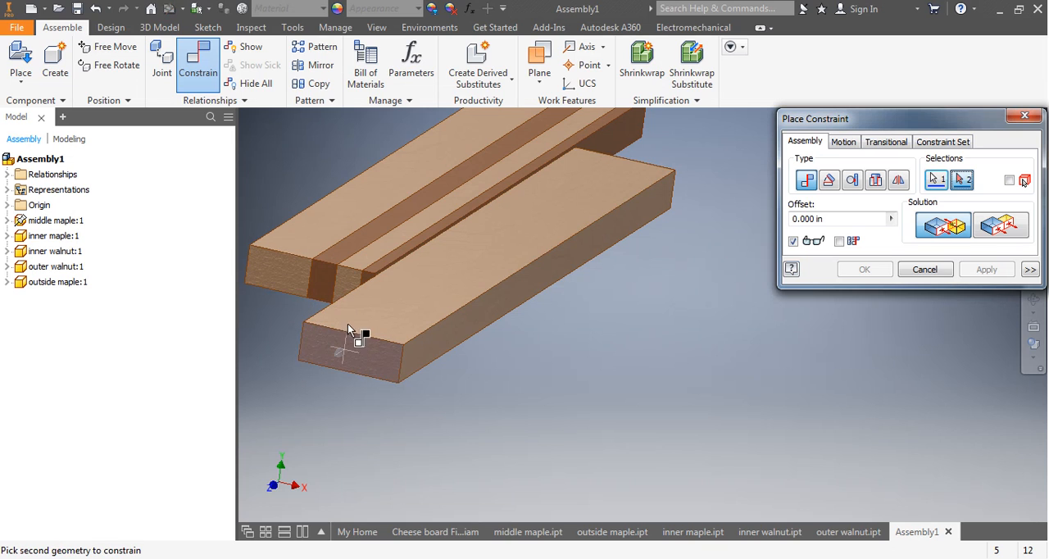
pyautogui.click(368, 276)
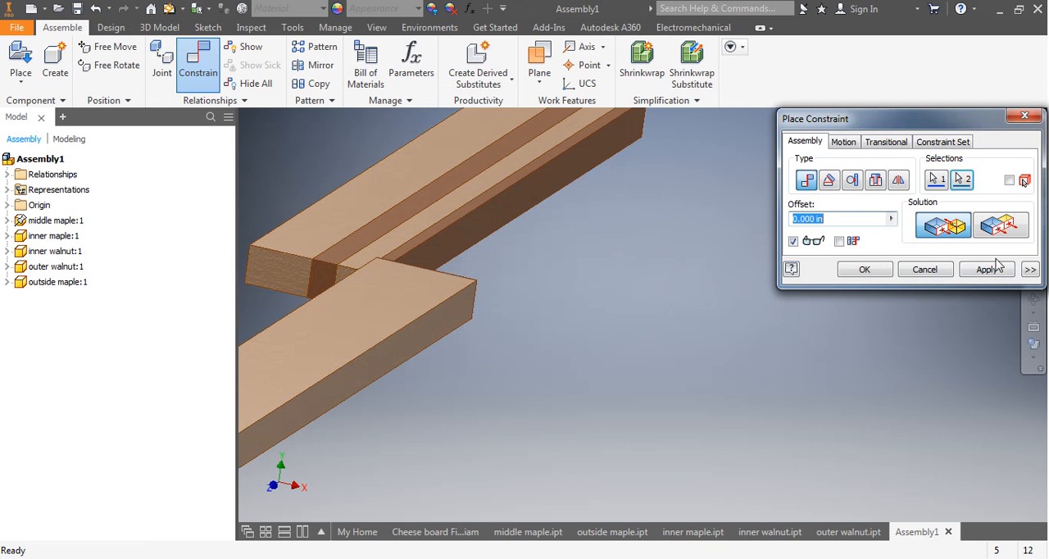
pyautogui.click(1007, 231)
pyautogui.click(987, 270)
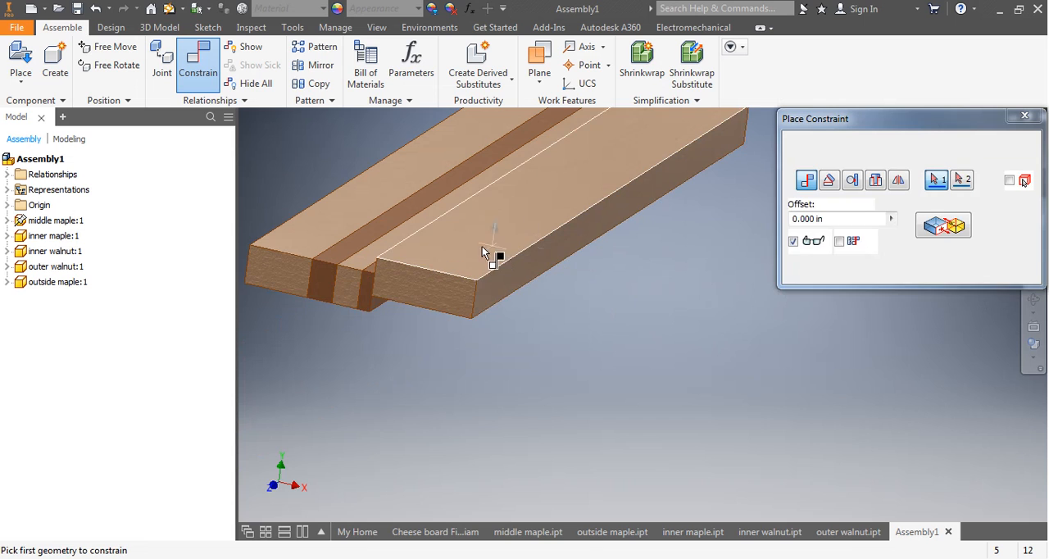
# Constrain the top faces of the outside maple and outer walnut strips flush with a 0.000 in offset and finish constraining.
pyautogui.click(467, 250)
pyautogui.keyDown('shift'); pyautogui.moveTo(467, 250); pyautogui.dragTo(468, 263, button='middle'); pyautogui.keyUp('shift')
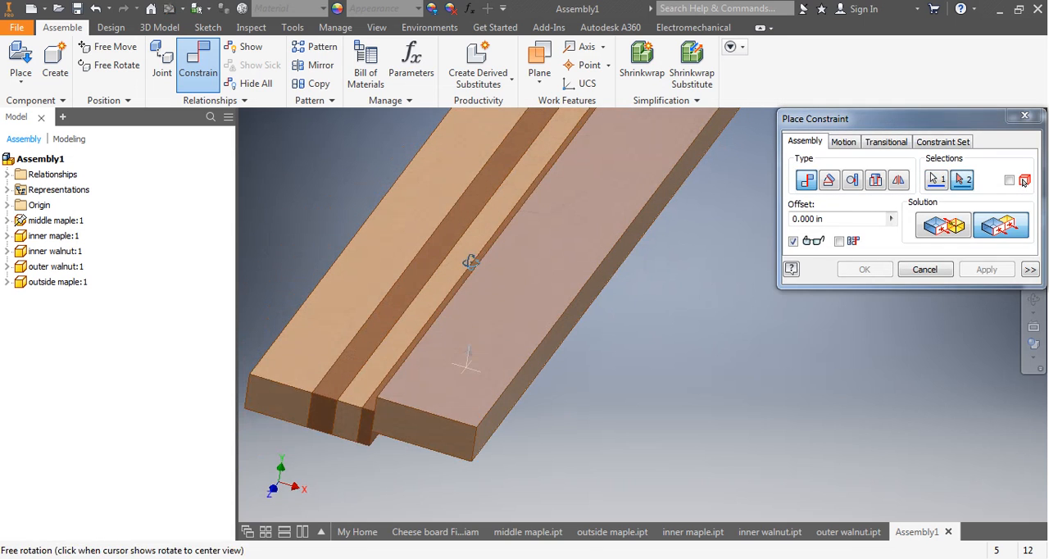
pyautogui.click(372, 404)
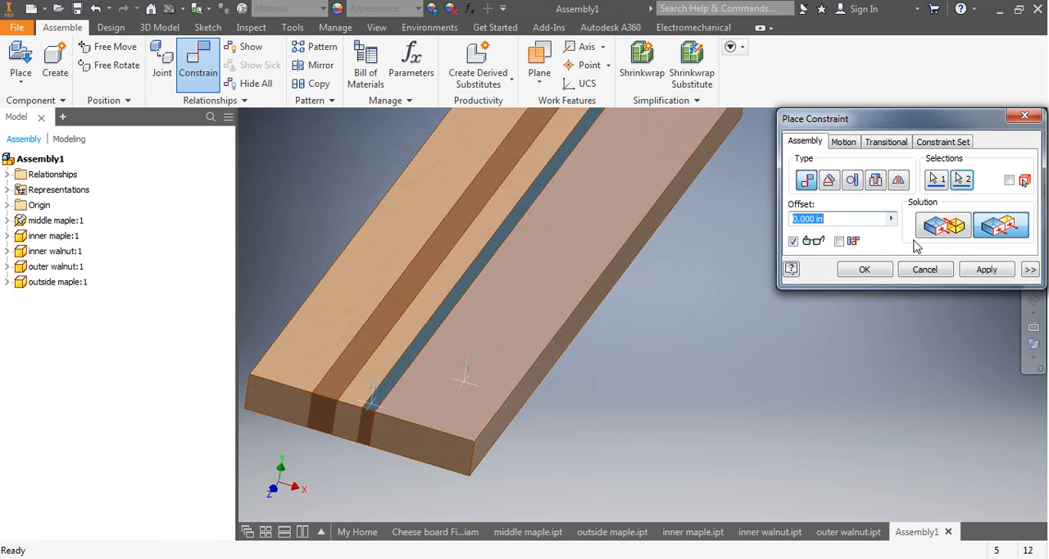
pyautogui.click(980, 270)
pyautogui.press('F6')
pyautogui.keyDown('shift'); pyautogui.moveTo(668, 375); pyautogui.dragTo(553, 370, button='middle'); pyautogui.keyUp('shift')
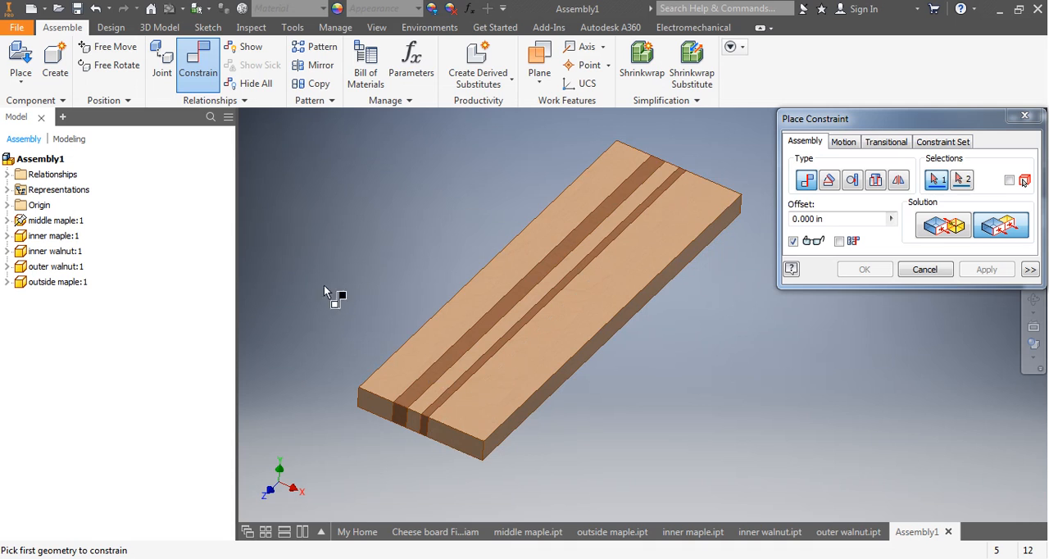
pyautogui.click(925, 270)
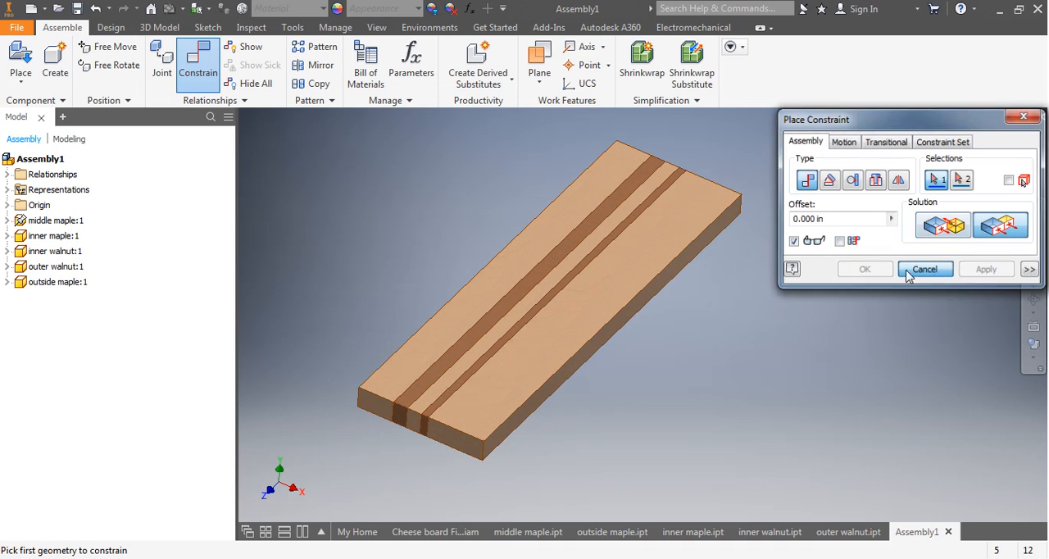
pyautogui.click(51, 236)
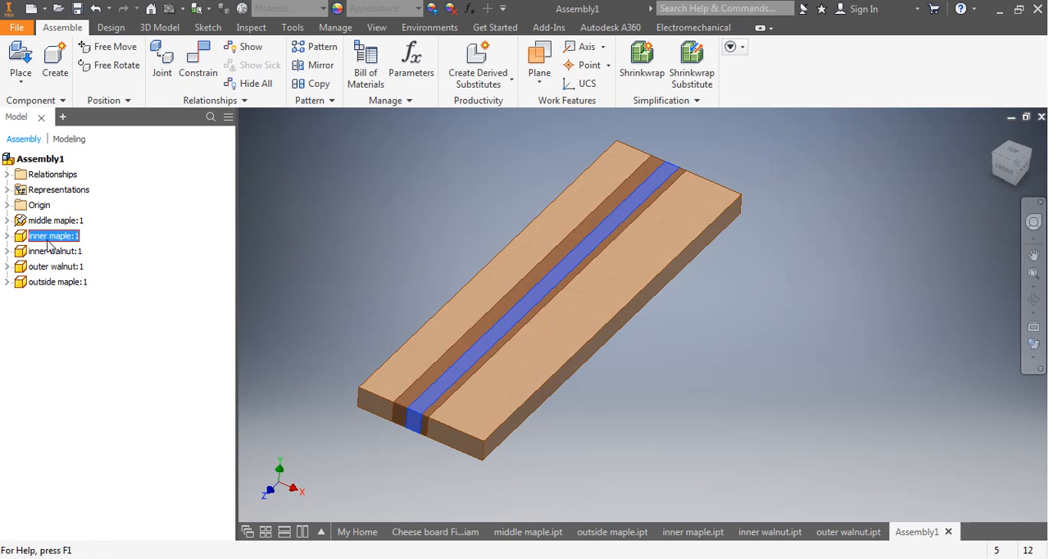
pyautogui.keyDown('shift'); pyautogui.click(67, 283); pyautogui.keyUp('shift')
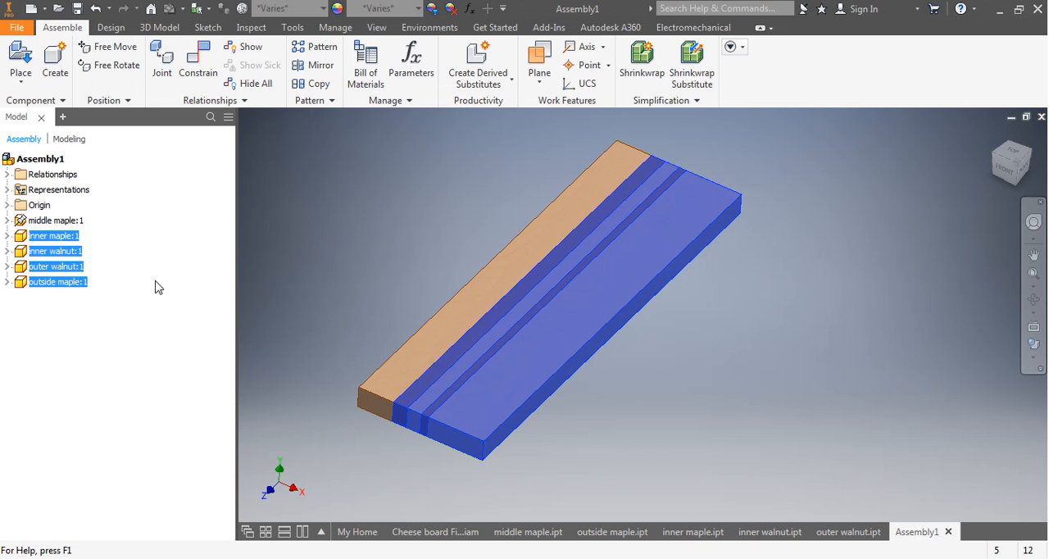
pyautogui.click(335, 277)
# Copy the inner maple, inner walnut, outer walnut and outside maple strips together and paste a second set into the assembly.
pyautogui.click(51, 235)
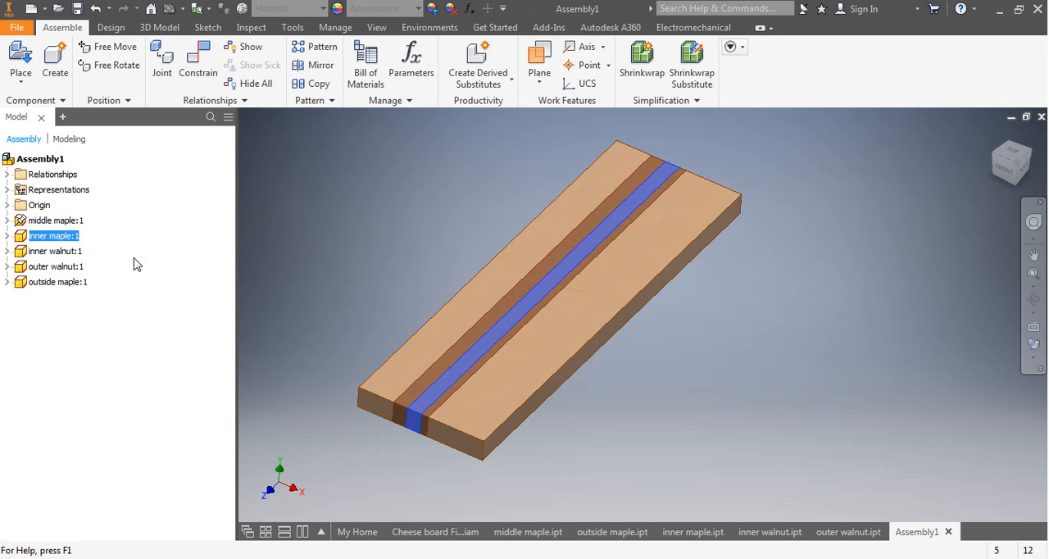
pyautogui.keyDown('shift'); pyautogui.click(65, 285); pyautogui.keyUp('shift')
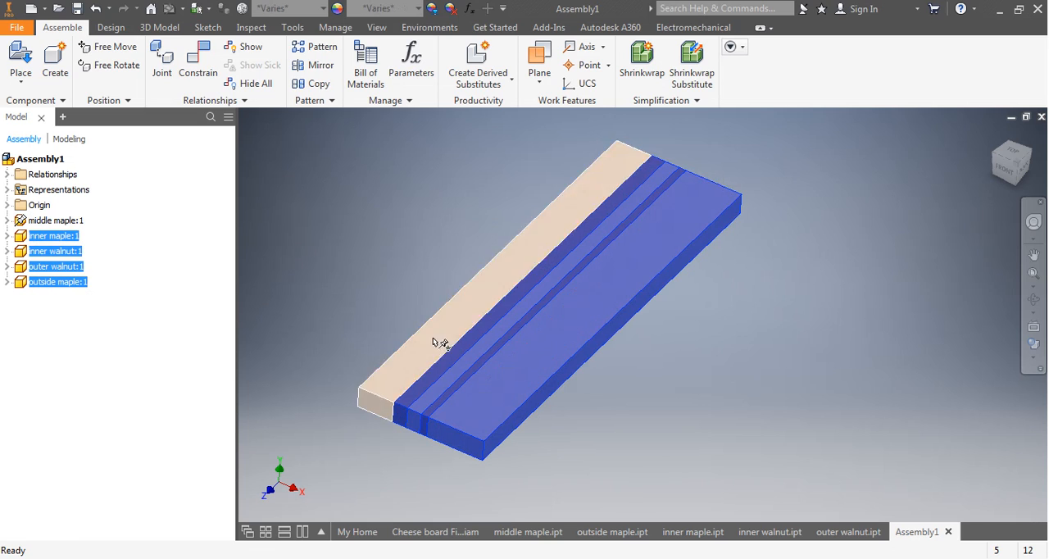
pyautogui.rightClick(501, 367)
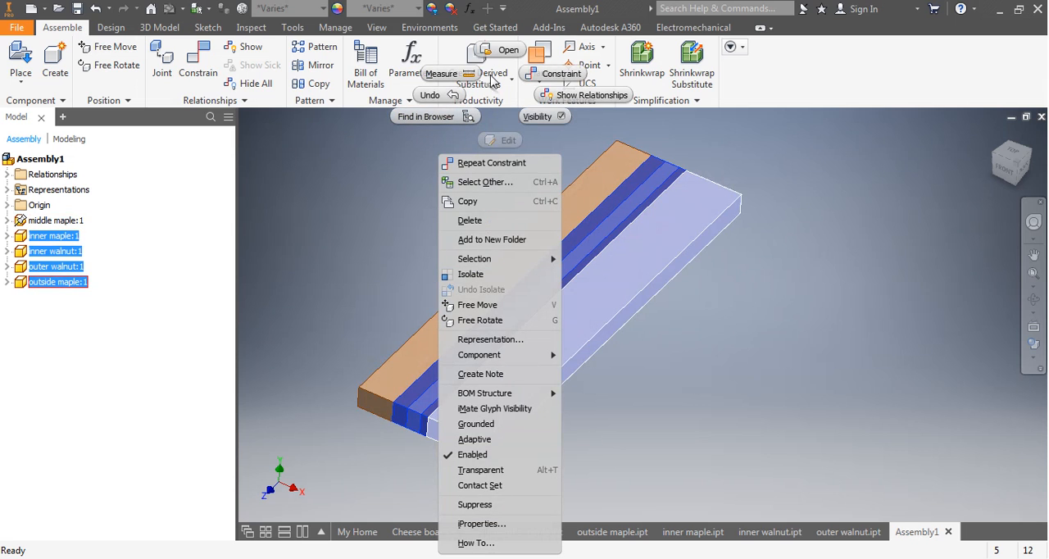
pyautogui.click(474, 202)
pyautogui.click(405, 237)
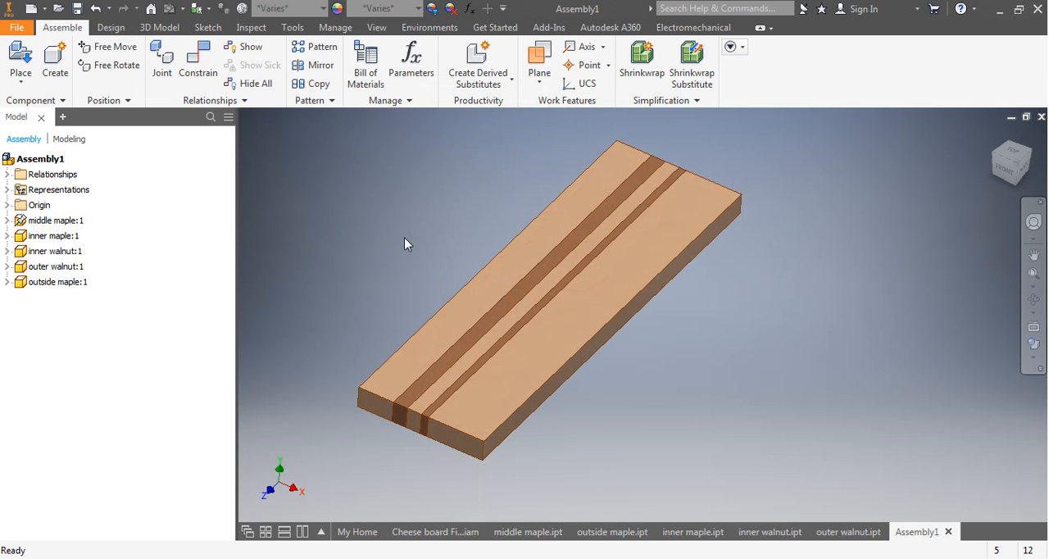
pyautogui.rightClick(404, 236)
pyautogui.click(368, 221)
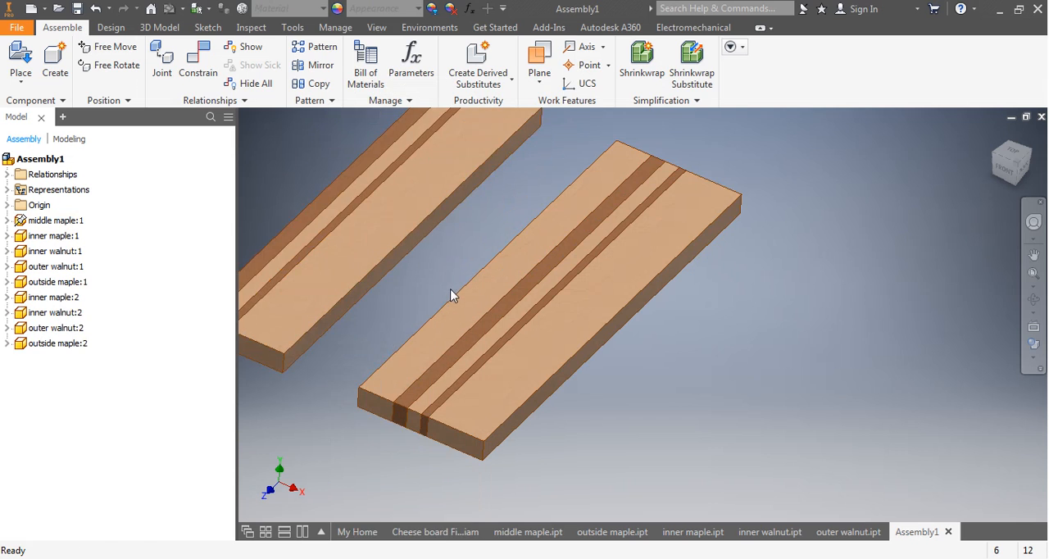
# Mate the exposed side of the copied inner walnut strip to the free side of the middle maple strip with a 0.000 in offset.
pyautogui.moveTo(470, 300); pyautogui.dragTo(611, 327, button='middle')
pyautogui.keyDown('shift'); pyautogui.moveTo(457, 386); pyautogui.dragTo(362, 360, button='middle'); pyautogui.keyUp('shift')
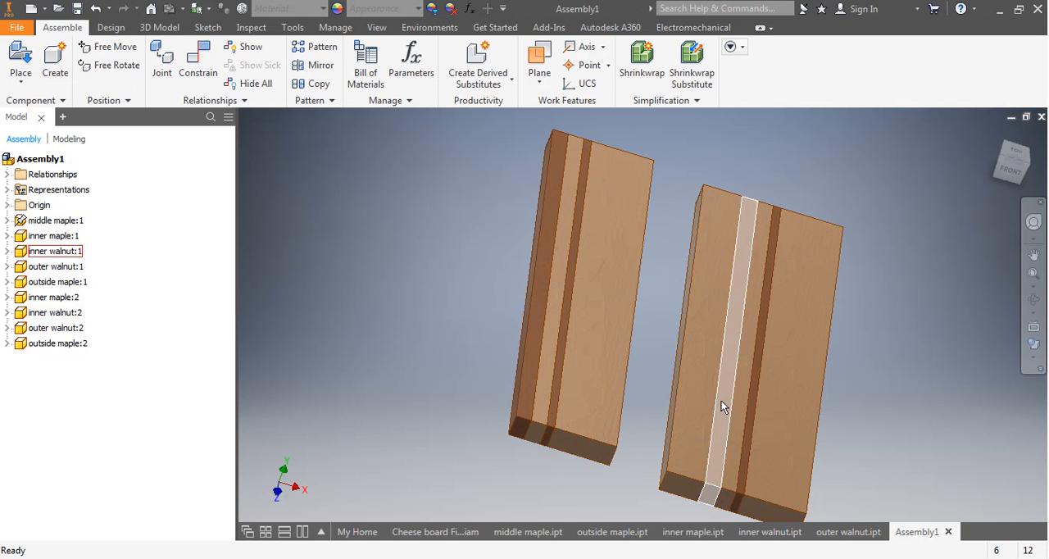
pyautogui.moveTo(724, 406); pyautogui.dragTo(661, 401, button='middle')
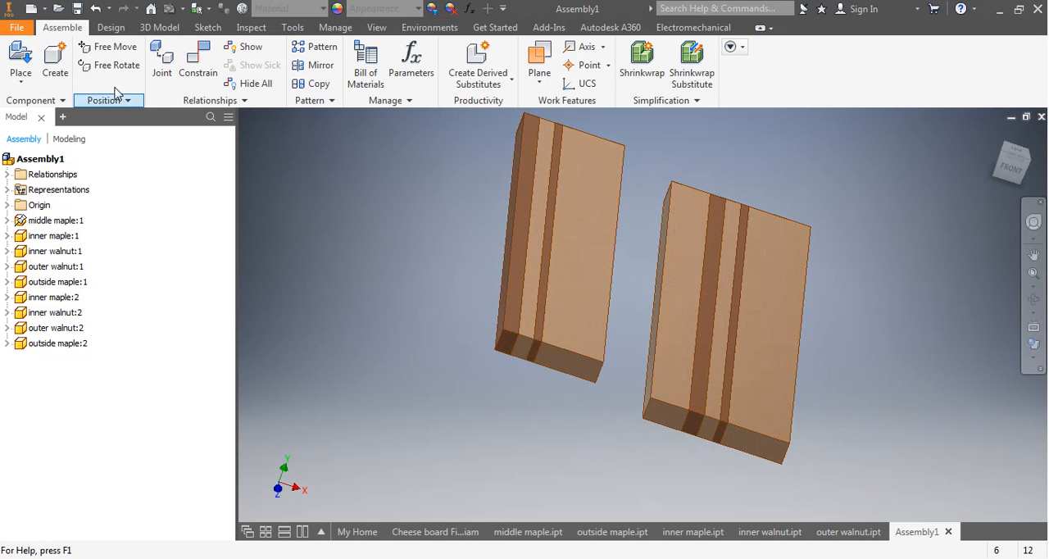
pyautogui.click(201, 60)
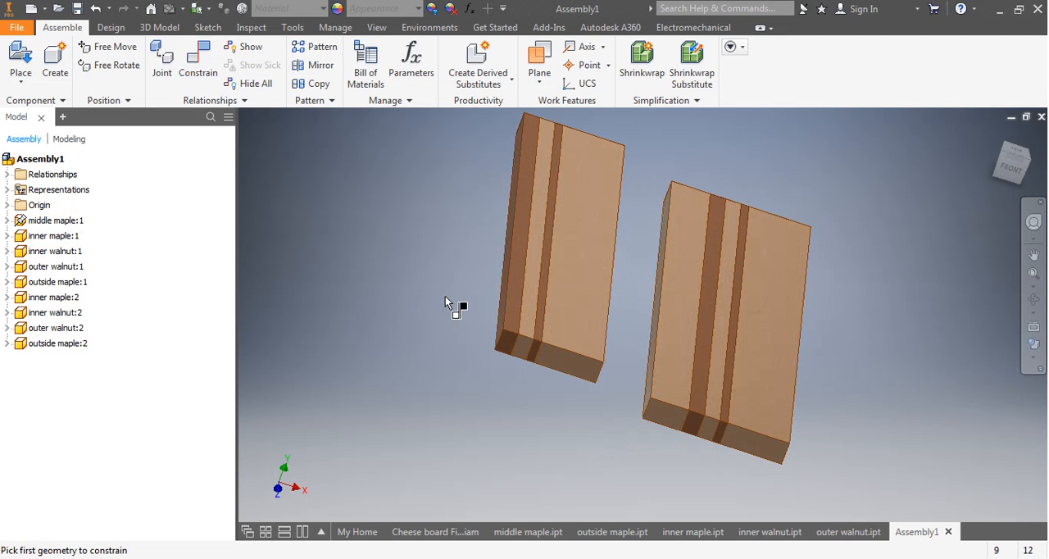
pyautogui.click(500, 309)
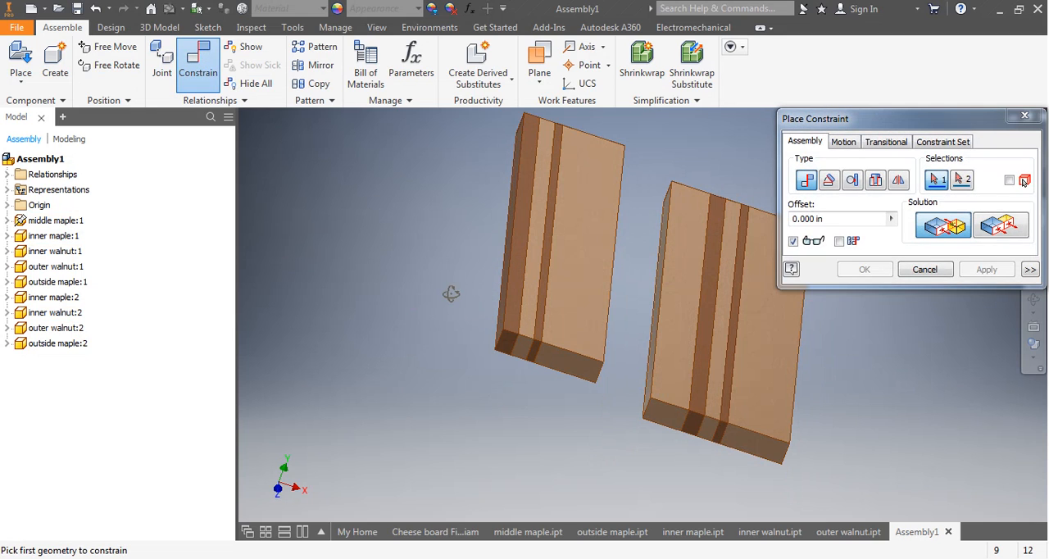
pyautogui.keyDown('shift'); pyautogui.moveTo(452, 292); pyautogui.dragTo(525, 304, button='middle'); pyautogui.keyUp('shift')
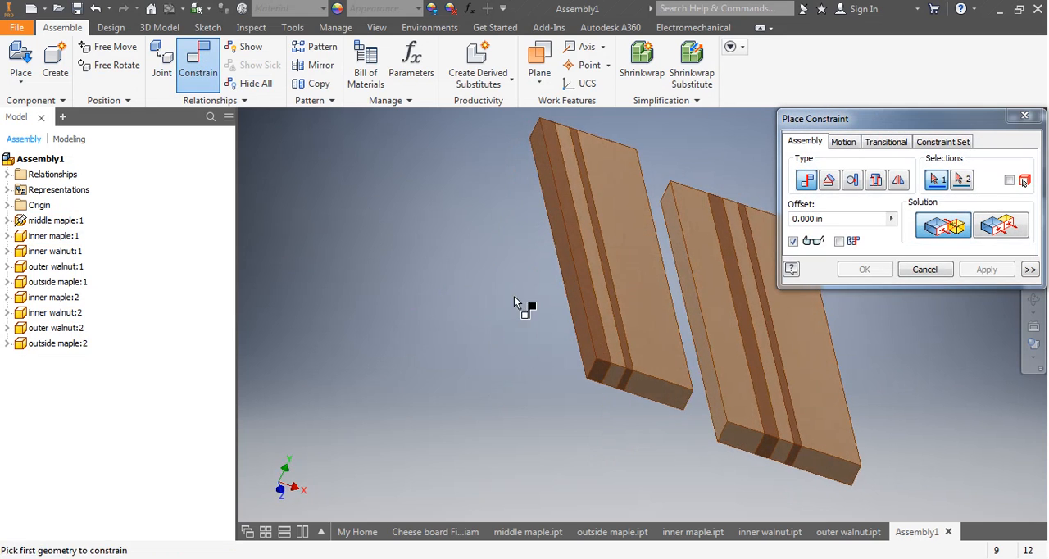
pyautogui.click(722, 414)
pyautogui.keyDown('shift'); pyautogui.moveTo(685, 422); pyautogui.dragTo(811, 314, button='middle'); pyautogui.keyUp('shift')
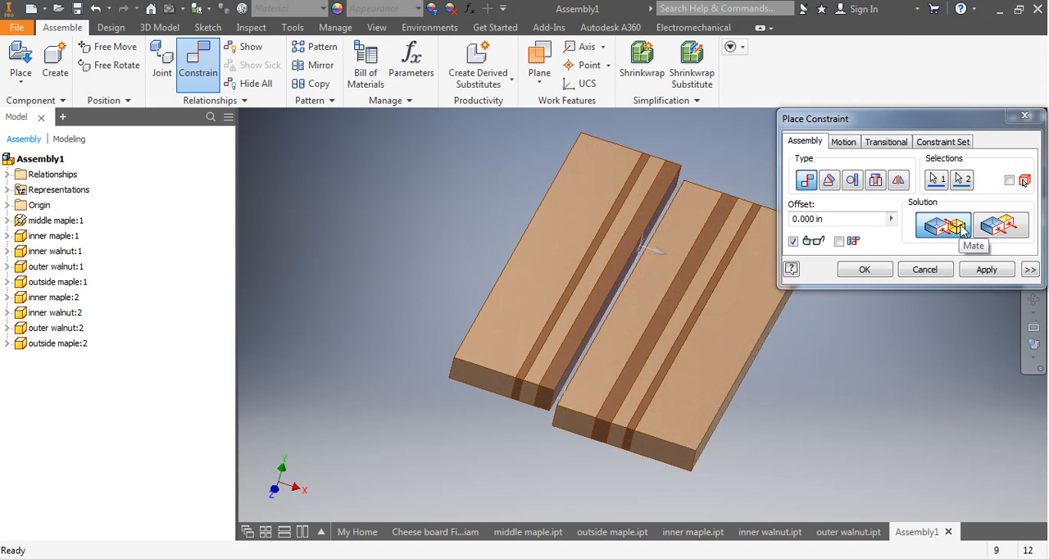
pyautogui.click(987, 269)
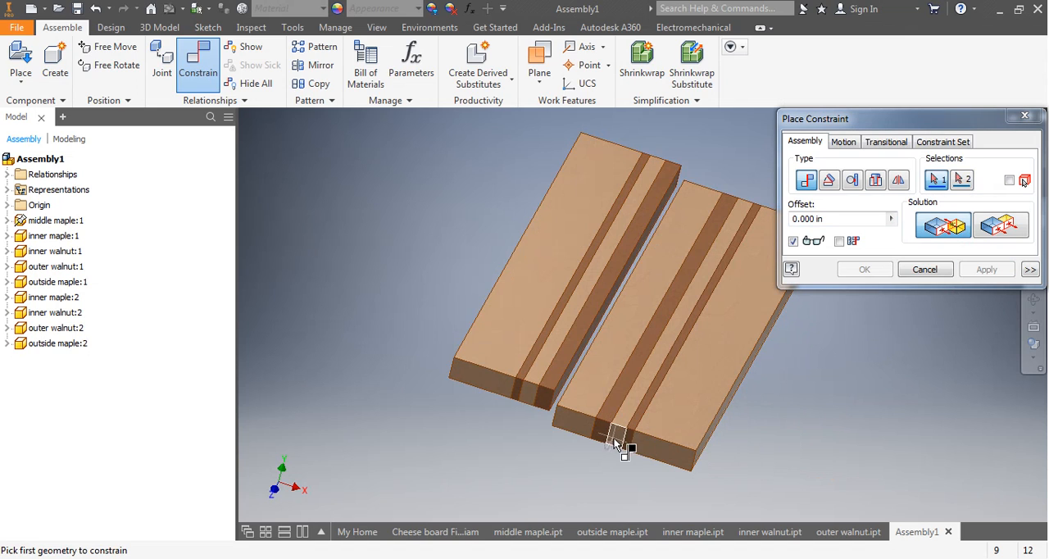
# Constrain the top faces of the middle maple and copied inner walnut strips flush with a 0.000 in offset.
pyautogui.moveTo(620, 441)
pyautogui.keyDown('shift'); pyautogui.mouseDown(button='middle')
pyautogui.moveTo(615, 412)
pyautogui.moveTo(612, 429)
pyautogui.mouseUp(button='middle'); pyautogui.keyUp('shift')
pyautogui.scroll(-5, 614, 369)
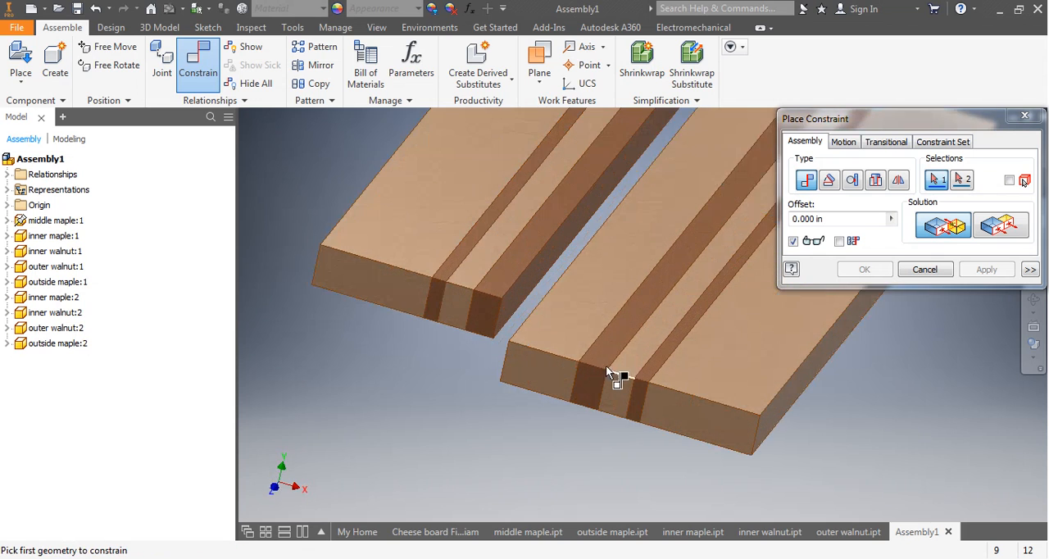
pyautogui.click(569, 309)
pyautogui.click(512, 273)
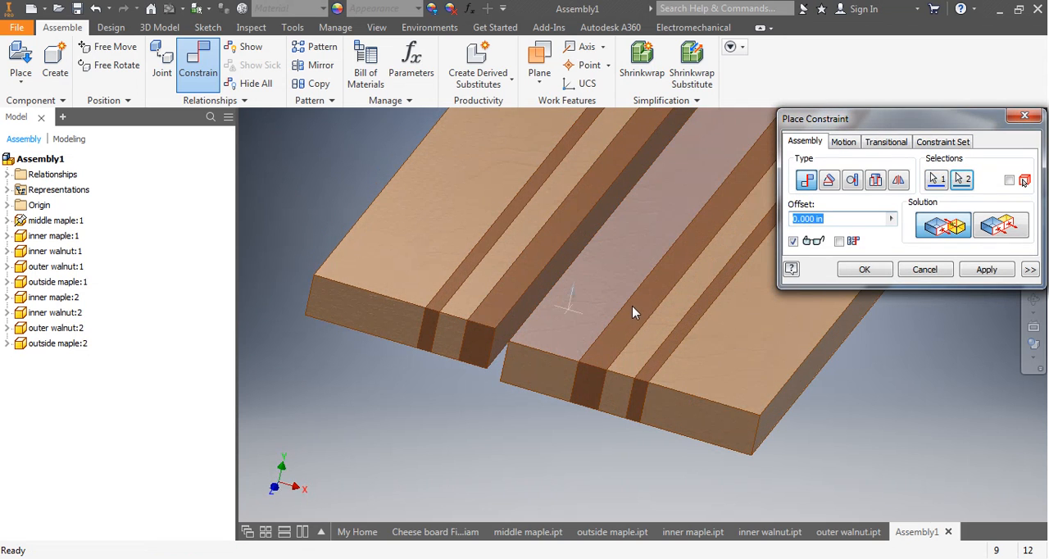
pyautogui.moveTo(648, 395)
pyautogui.keyDown('shift'); pyautogui.mouseDown(button='middle')
pyautogui.moveTo(667, 386)
pyautogui.moveTo(648, 388)
pyautogui.mouseUp(button='middle'); pyautogui.keyUp('shift')
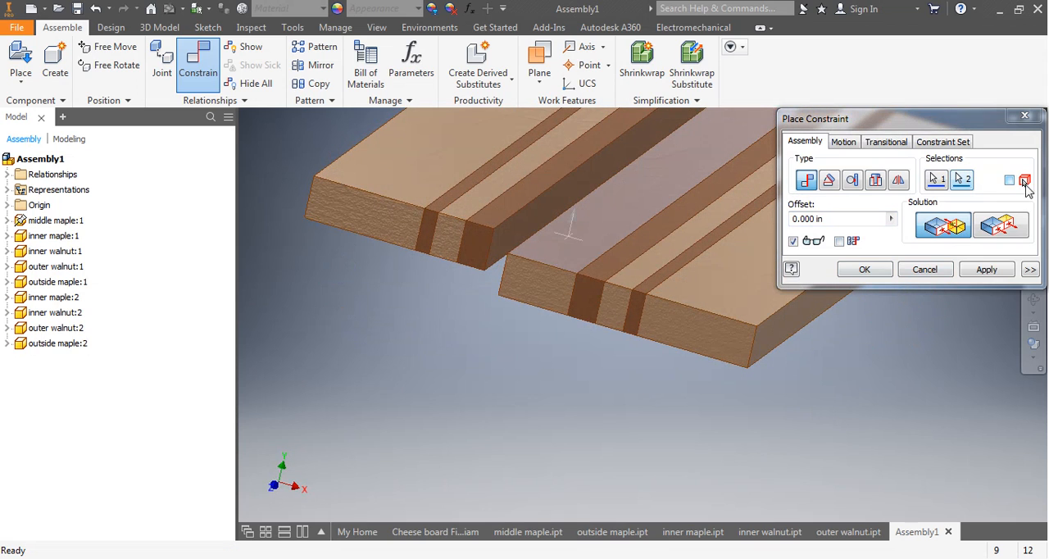
pyautogui.click(993, 230)
pyautogui.click(987, 269)
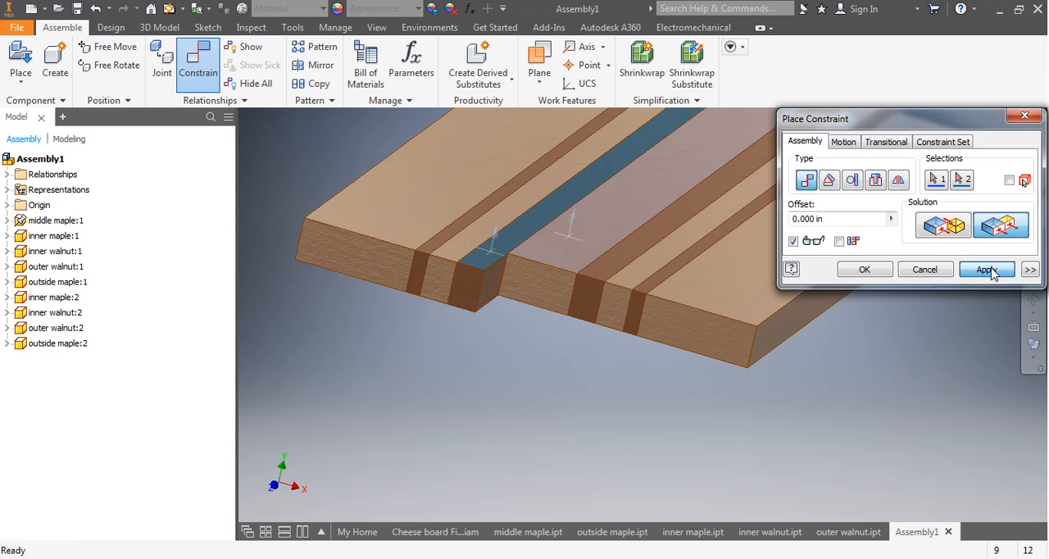
# Constrain the front end faces of the middle maple and copied inner walnut strips flush with a 0.000 in offset and finish constraining.
pyautogui.click(524, 291)
pyautogui.click(472, 295)
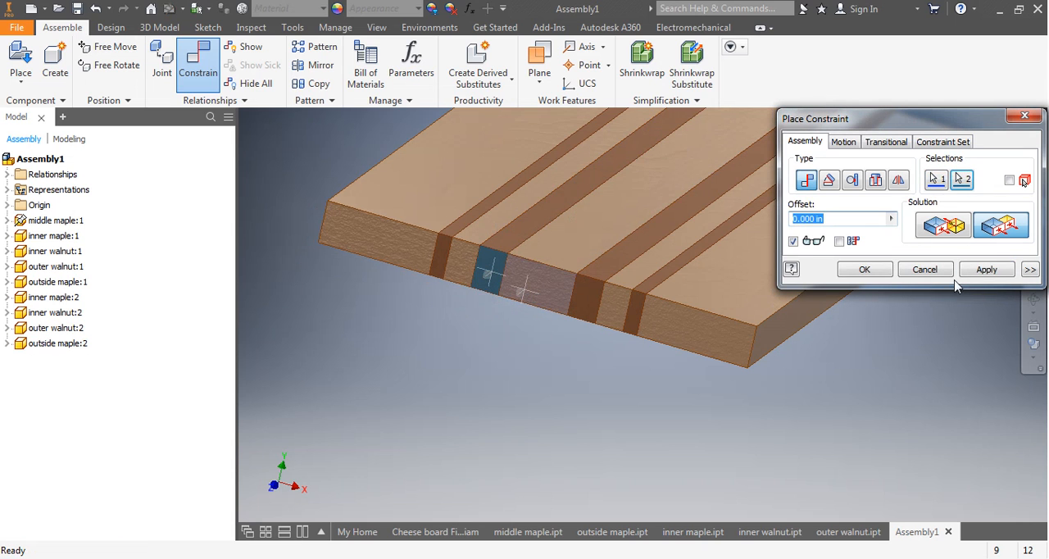
pyautogui.click(987, 270)
pyautogui.click(924, 269)
pyautogui.press('F6')
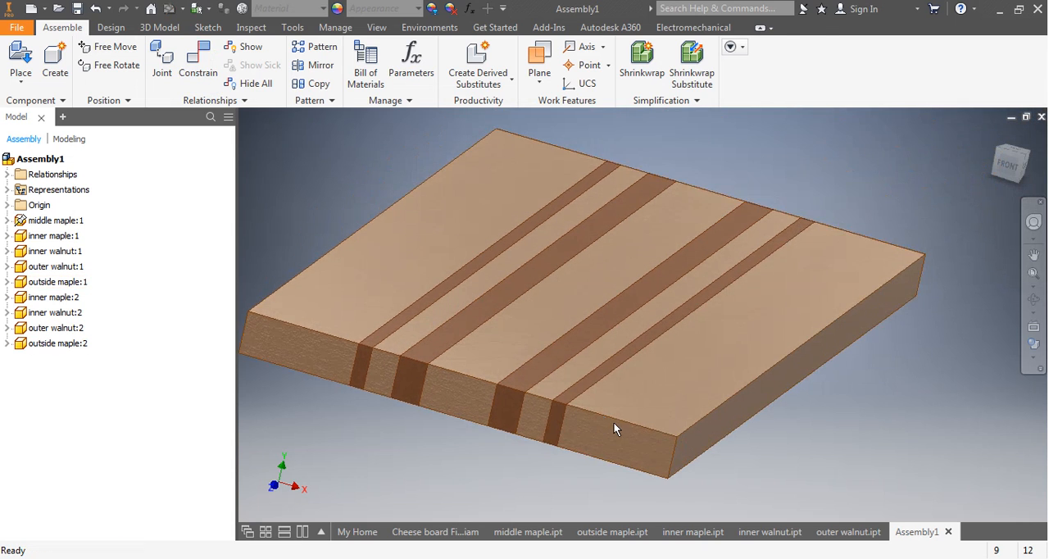
pyautogui.keyDown('shift'); pyautogui.moveTo(618, 415); pyautogui.dragTo(523, 428, button='middle'); pyautogui.keyUp('shift')
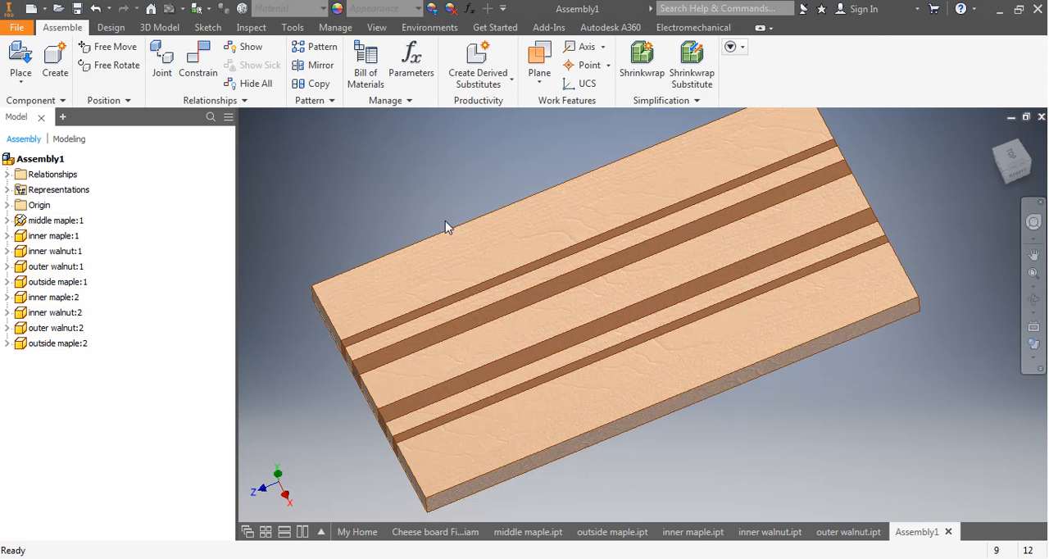
pyautogui.keyDown('shift'); pyautogui.moveTo(395, 171); pyautogui.dragTo(393, 158, button='middle'); pyautogui.keyUp('shift')
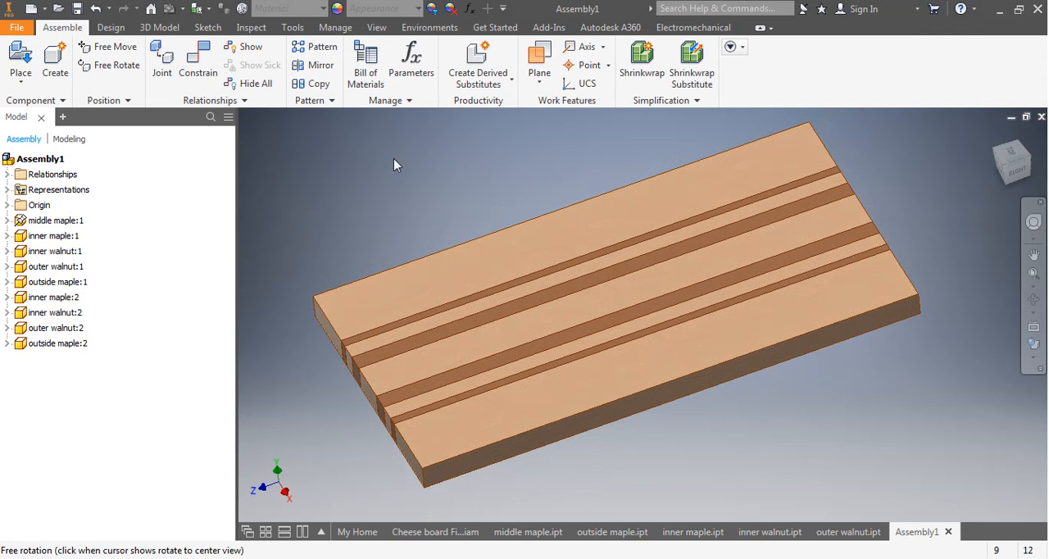